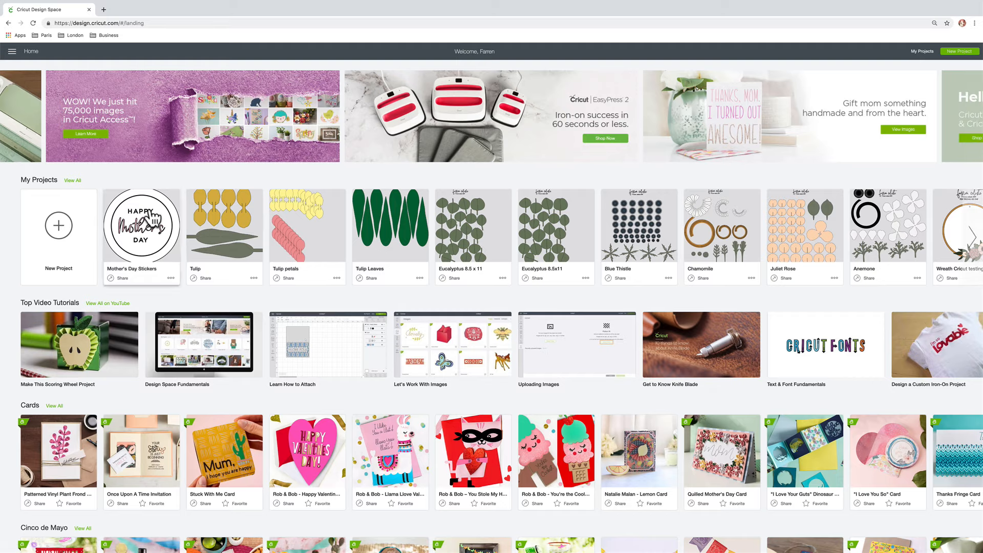
# Upload the Bouquet Invitation SVG from the Bouquet folder into a new project and insert it on the canvas
pyautogui.click(66, 236)
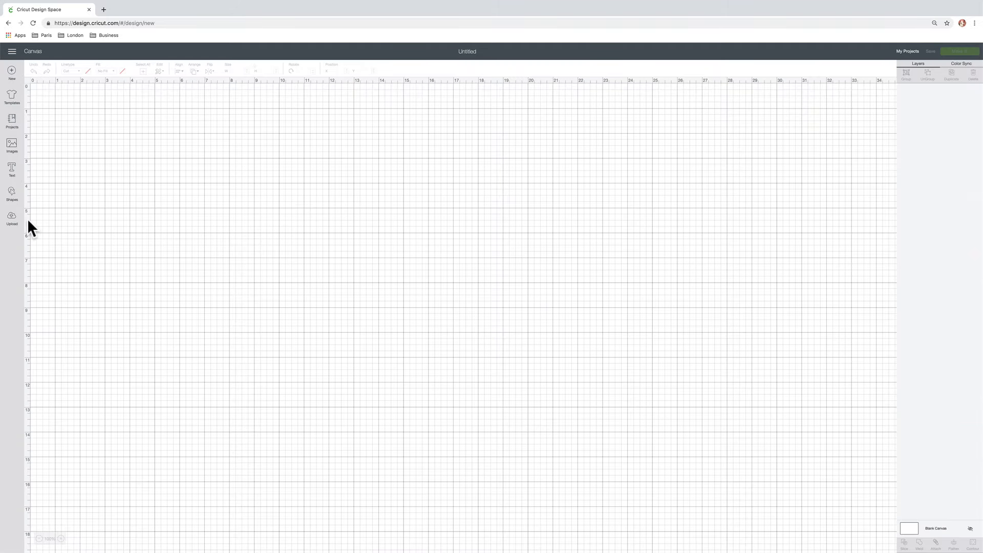
pyautogui.click(11, 223)
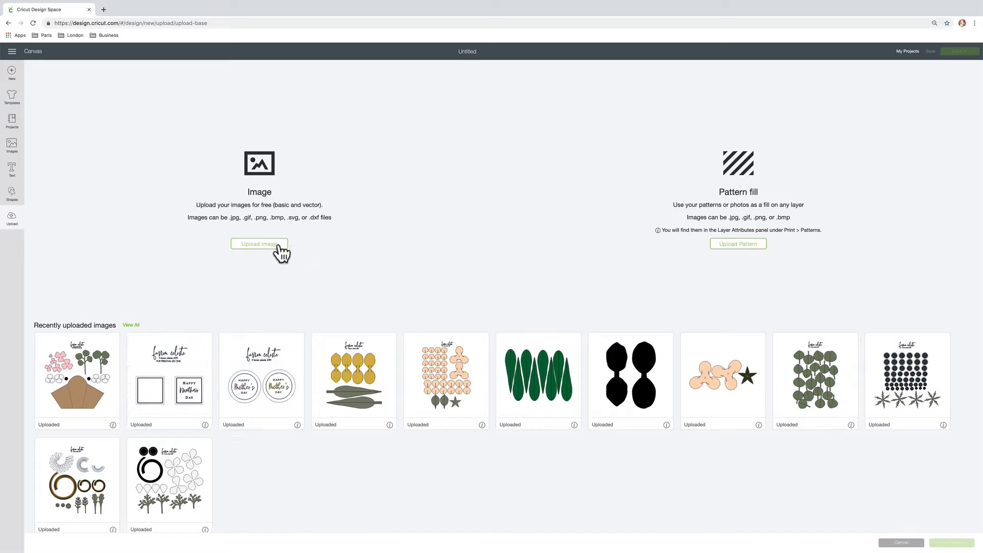
pyautogui.click(277, 244)
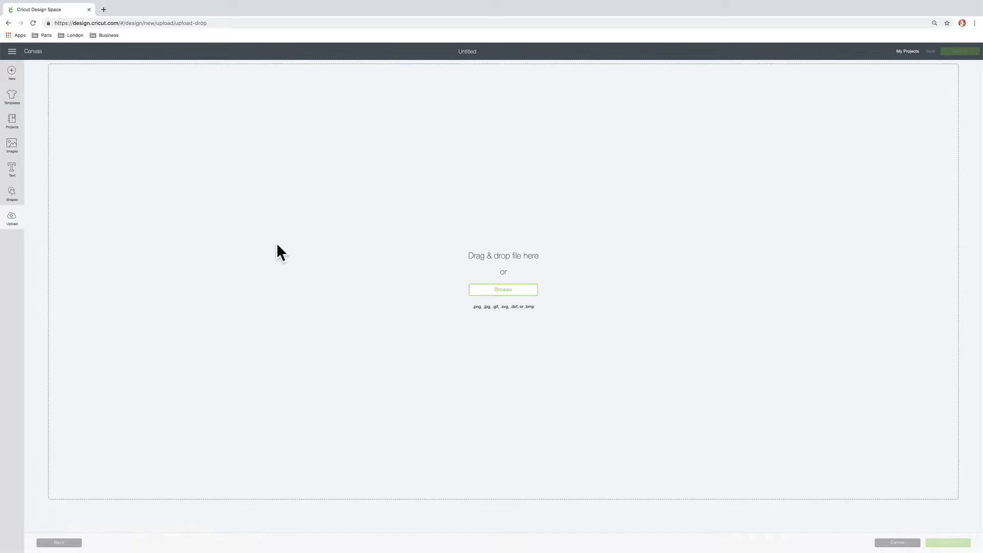
pyautogui.click(529, 296)
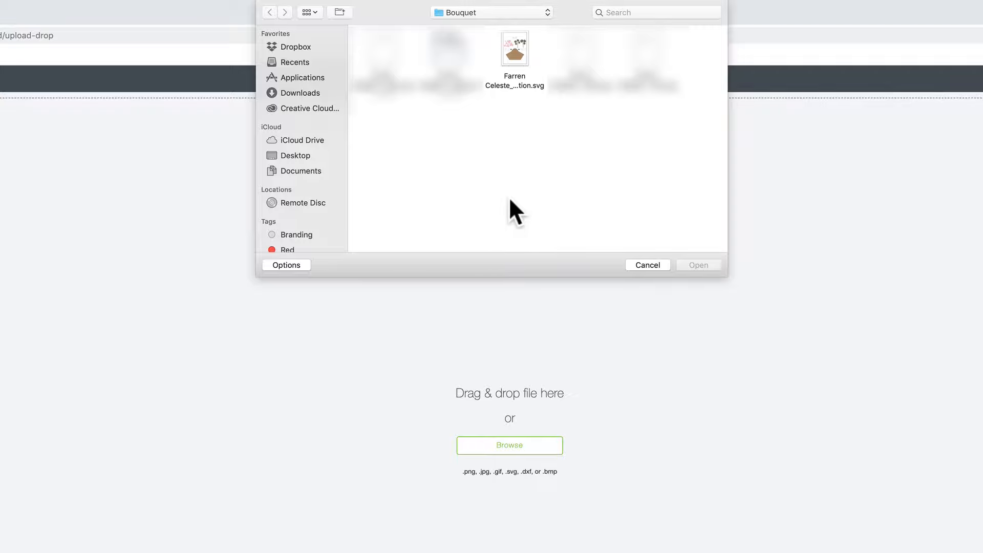
pyautogui.click(520, 56)
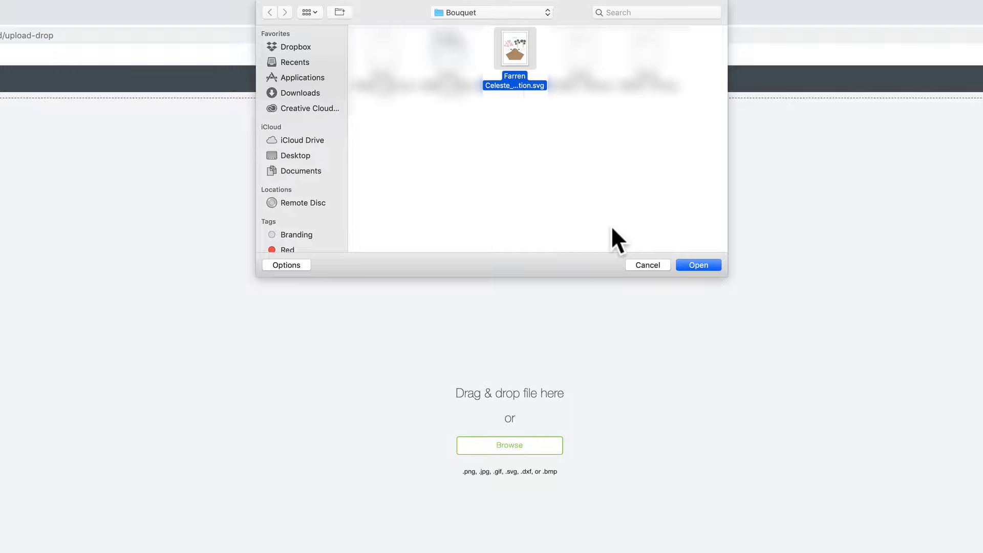
pyautogui.click(713, 263)
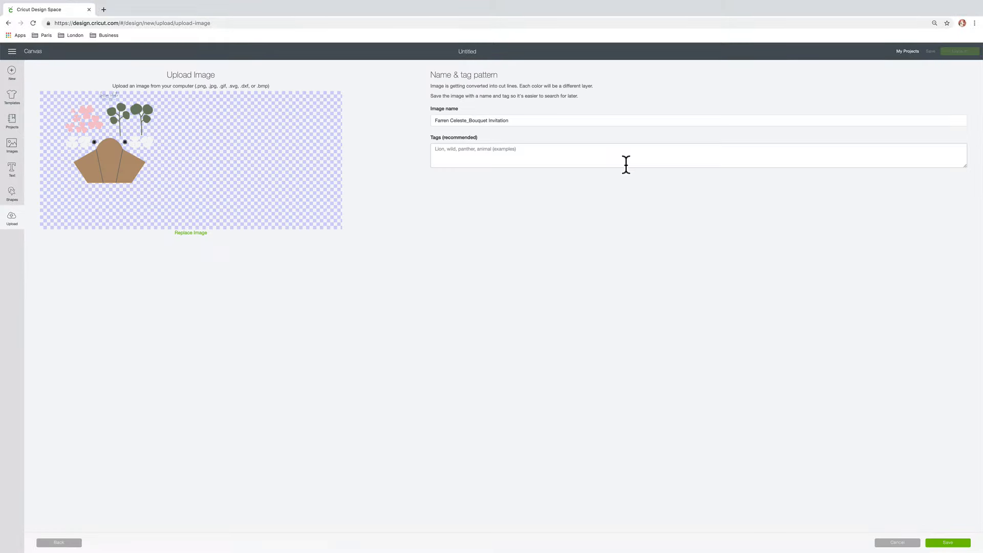
pyautogui.click(949, 543)
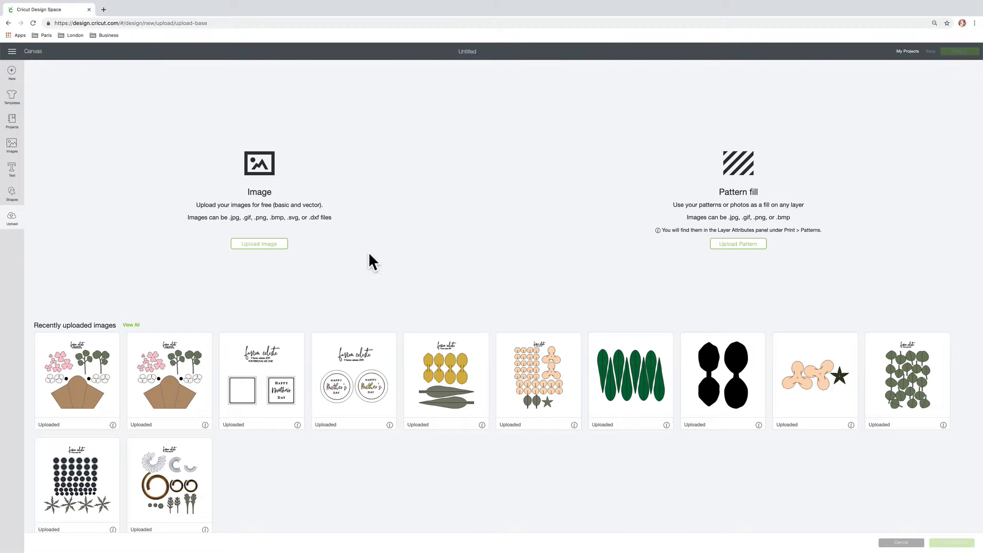
pyautogui.click(101, 346)
pyautogui.click(951, 542)
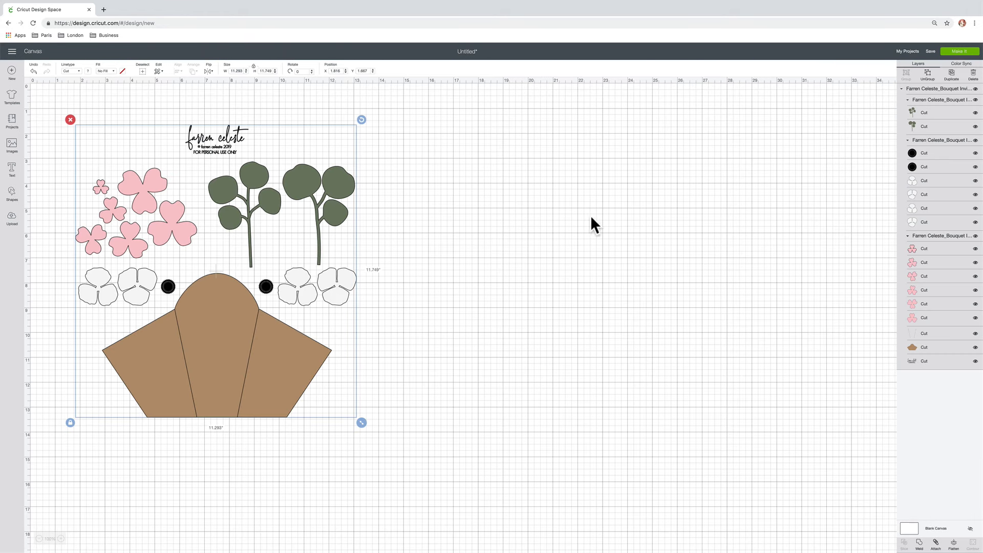
# Save the project under the name "Bouquet Card"
pyautogui.click(931, 51)
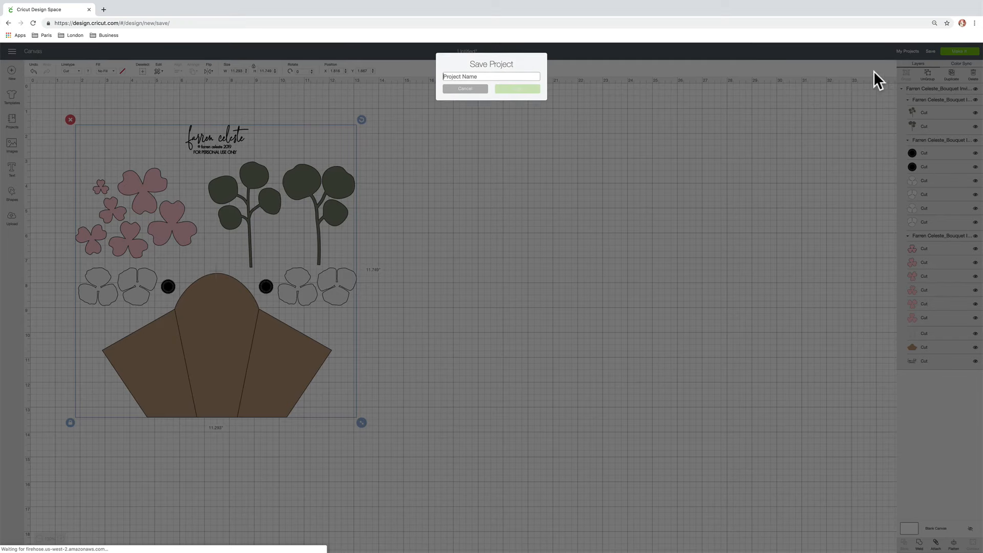
pyautogui.write('Bouque')
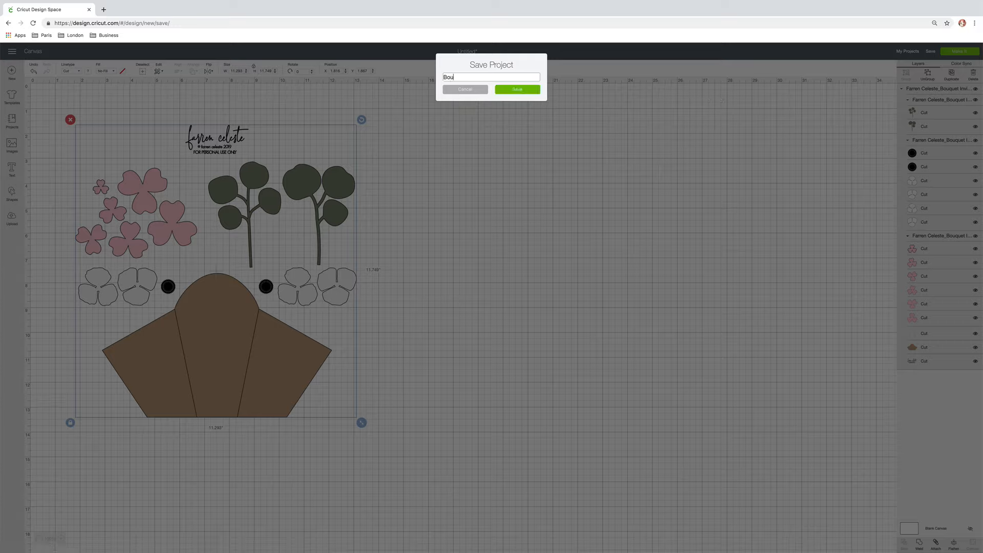
pyautogui.write('t Card')
pyautogui.click(537, 90)
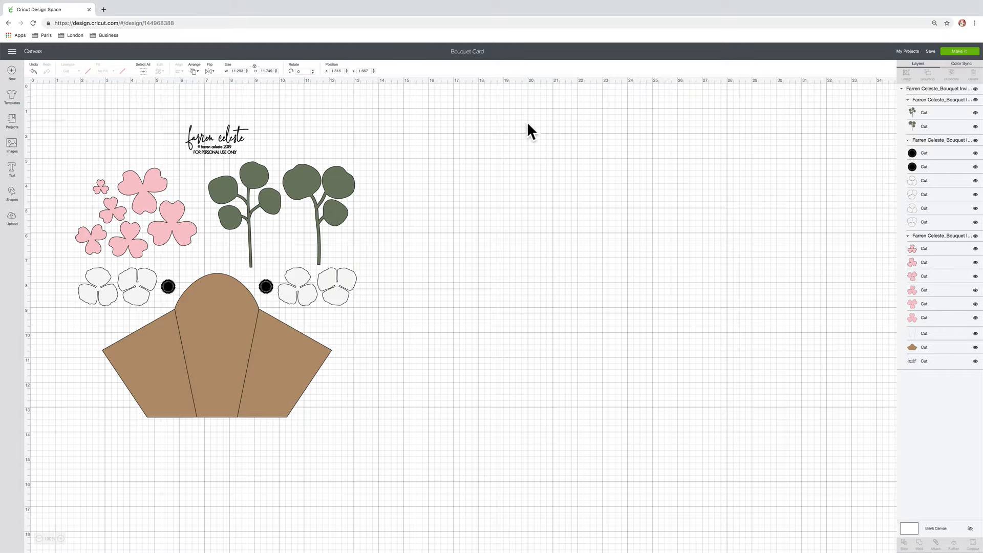
# Ungroup the bouquet design and hide the logo and copyright text layer above the flowers
pyautogui.click(238, 132)
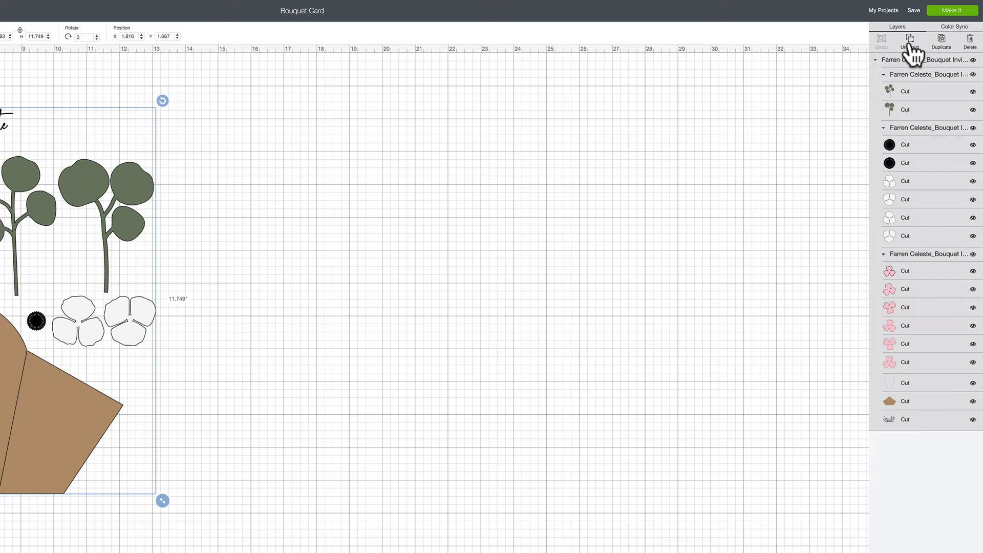
pyautogui.click(927, 74)
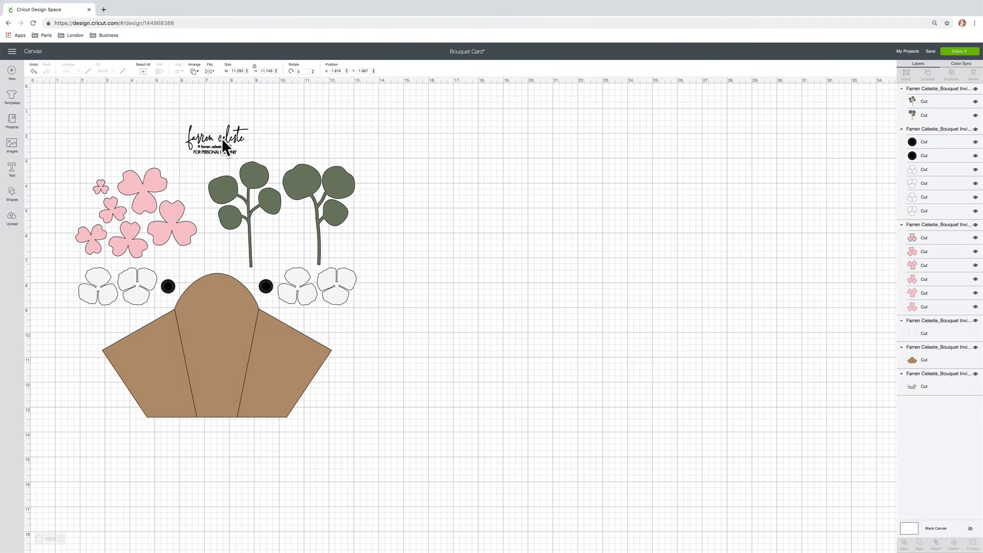
pyautogui.click(222, 142)
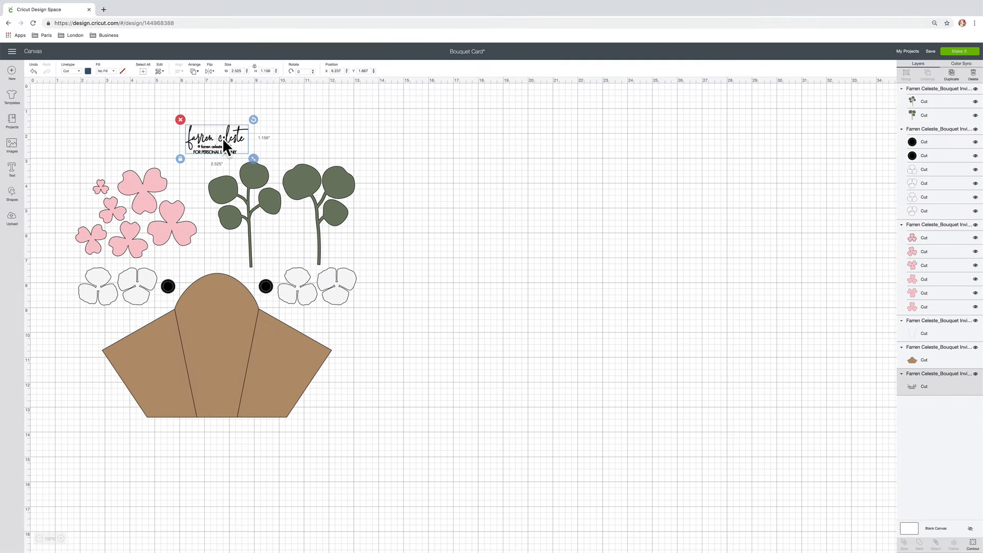
pyautogui.click(975, 375)
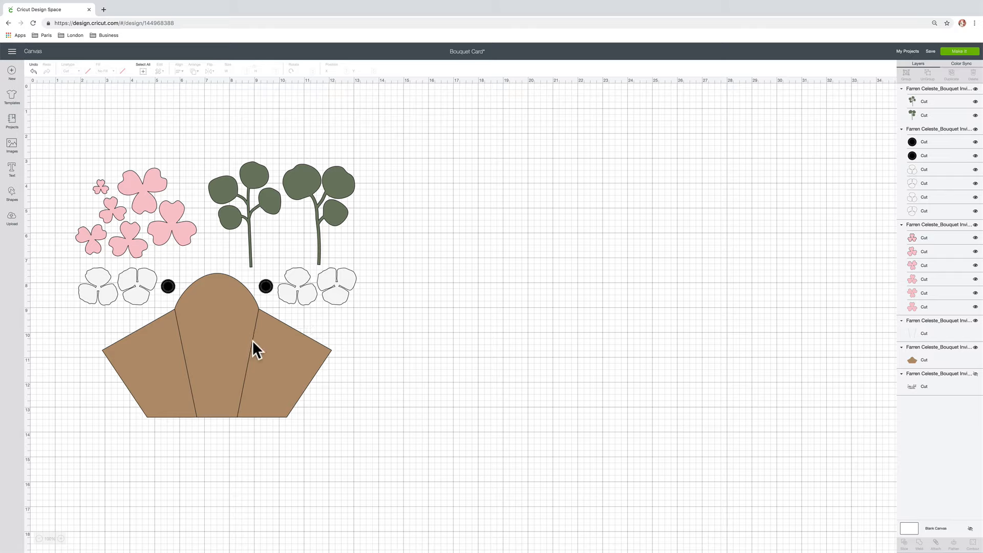
# Change the linetype of the two fold lines on the brown bouquet wrap from Cut to Score
pyautogui.click(186, 368)
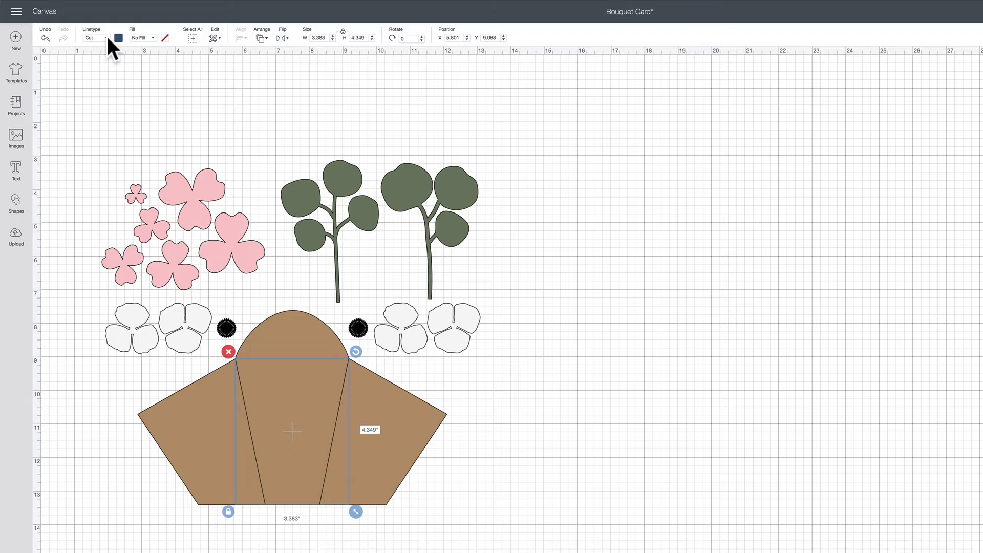
pyautogui.click(107, 36)
pyautogui.click(99, 77)
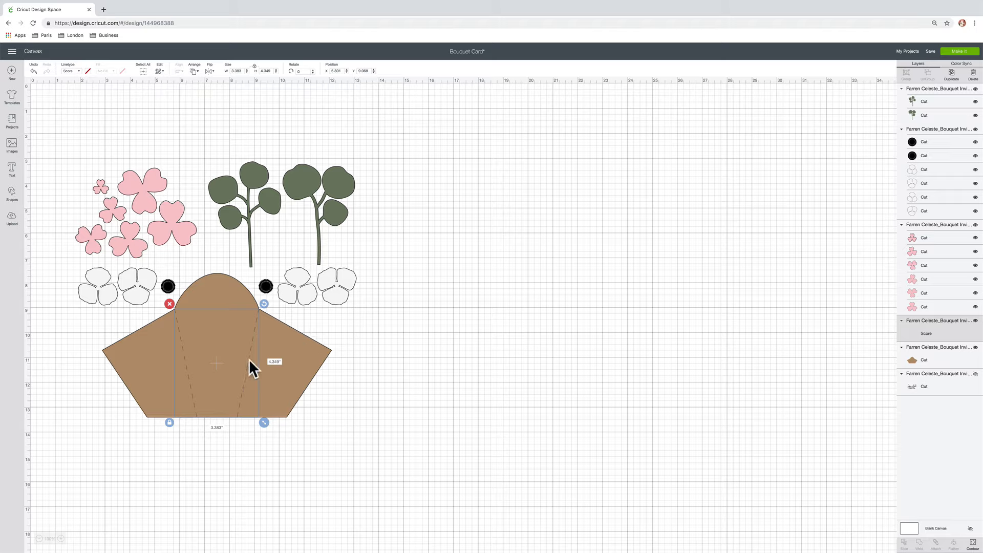
# Attach the score lines to the brown bouquet wrap and move the attached piece about 0.6 inches down
pyautogui.keyDown('shift'); pyautogui.click(302, 374); pyautogui.keyUp('shift')
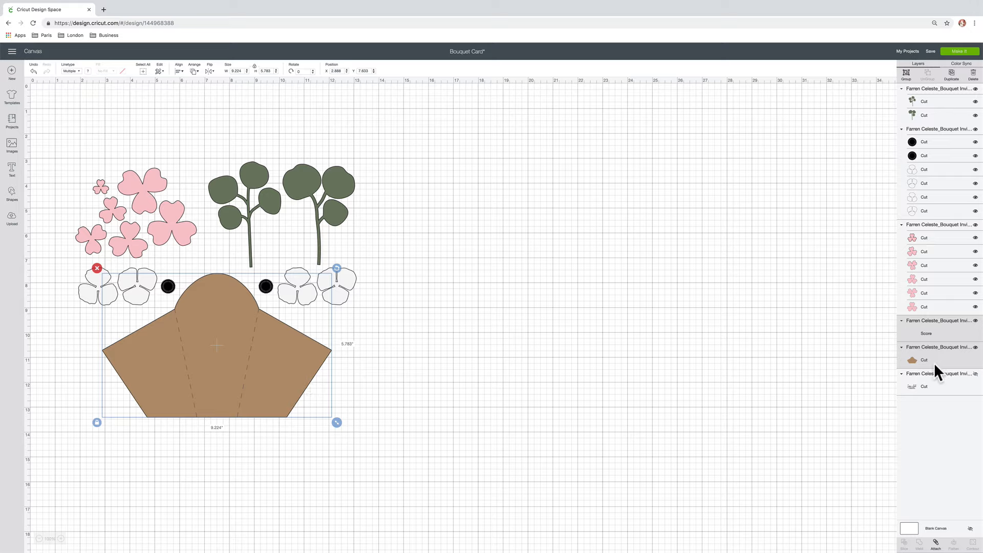
pyautogui.click(935, 544)
pyautogui.moveTo(271, 362)
pyautogui.mouseDown()
pyautogui.moveTo(313, 384)
pyautogui.moveTo(538, 339)
pyautogui.moveTo(369, 428)
pyautogui.moveTo(268, 377)
pyautogui.mouseUp()
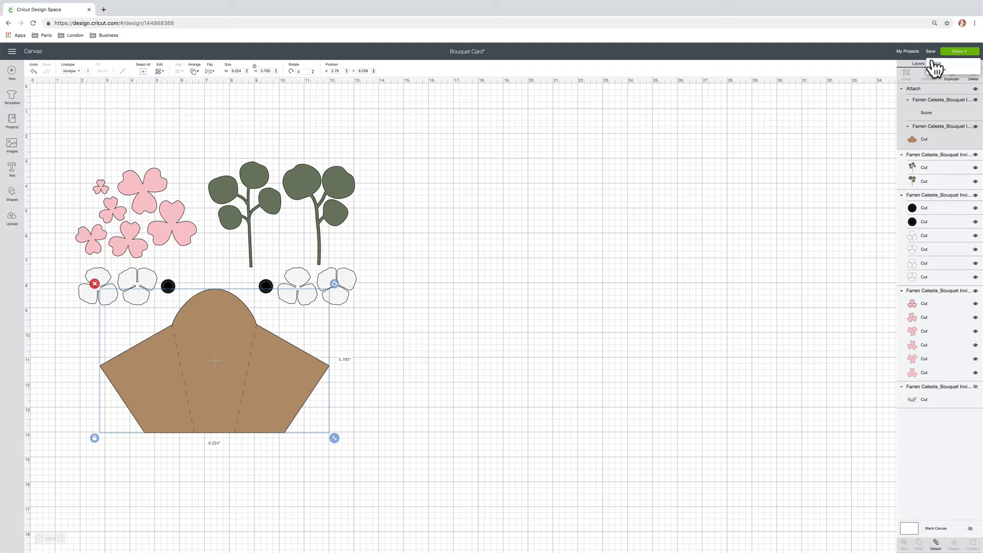
# Save the changes to the Bouquet Card project and send it to mat preparation for cutting
pyautogui.click(933, 63)
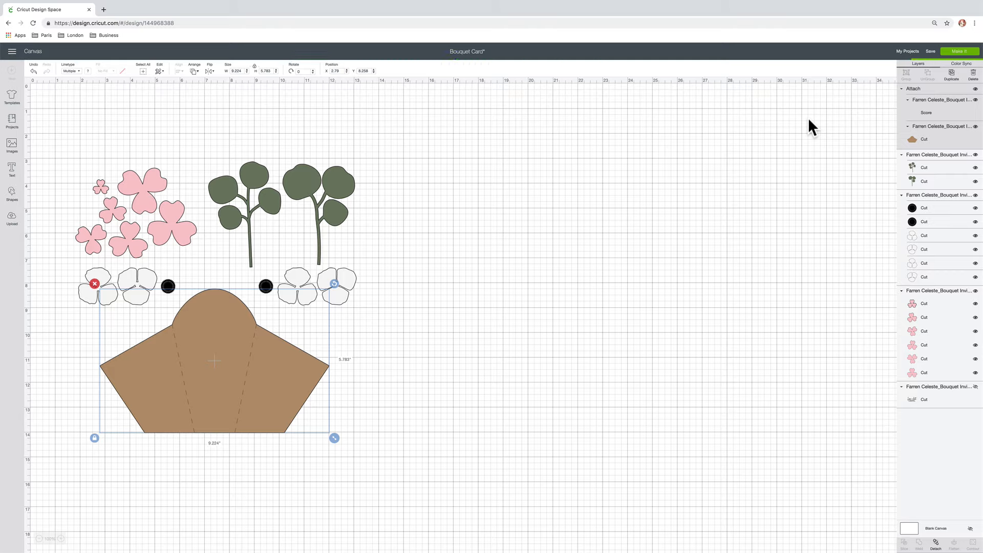
pyautogui.click(481, 313)
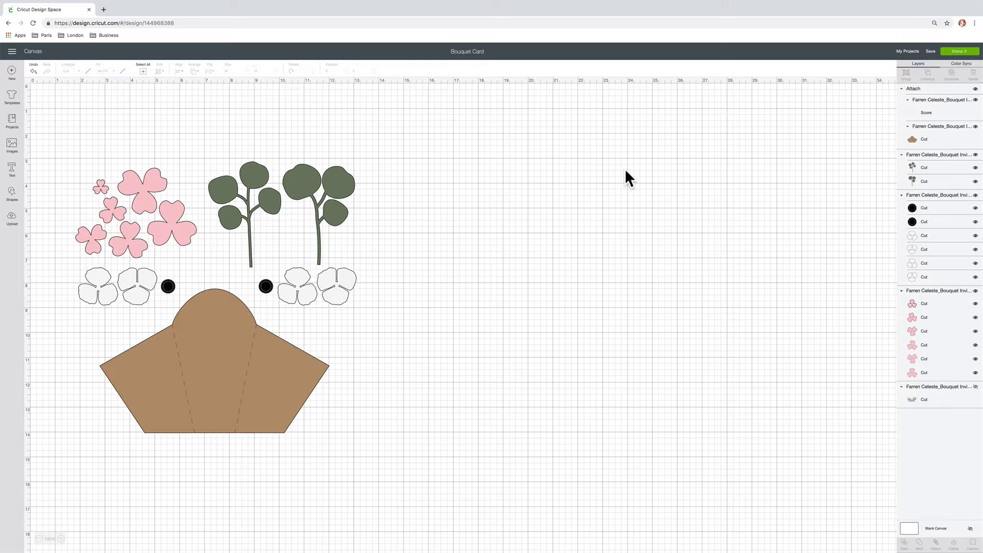
pyautogui.click(957, 51)
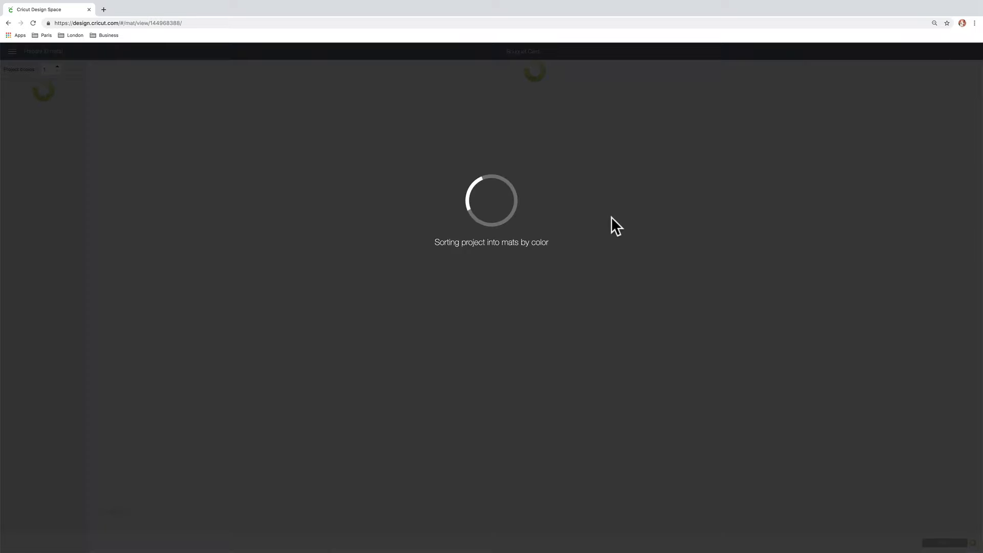
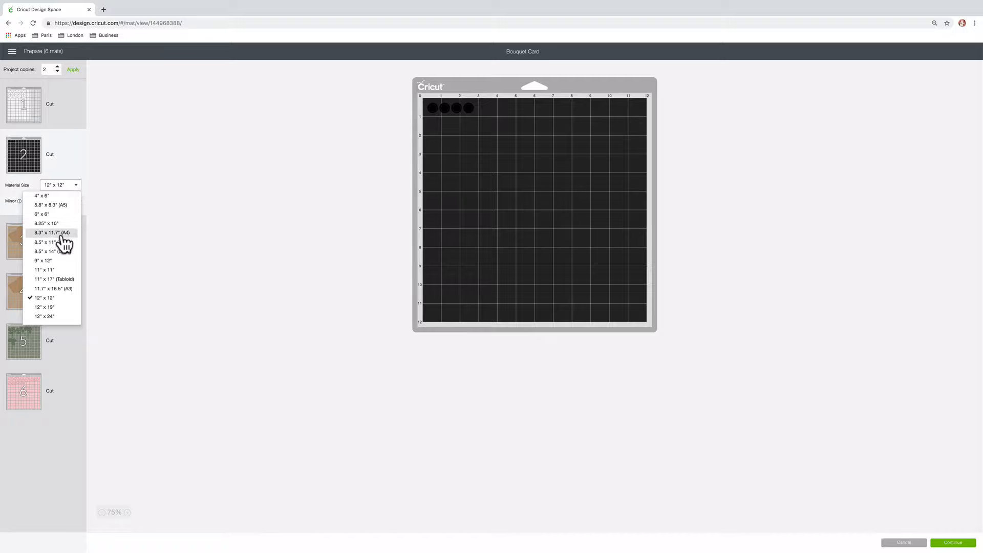
# Set the material size of the black circles mat to 8.5" x 11" (Letter) and review the two brown wrap mats
pyautogui.click(60, 242)
pyautogui.click(59, 251)
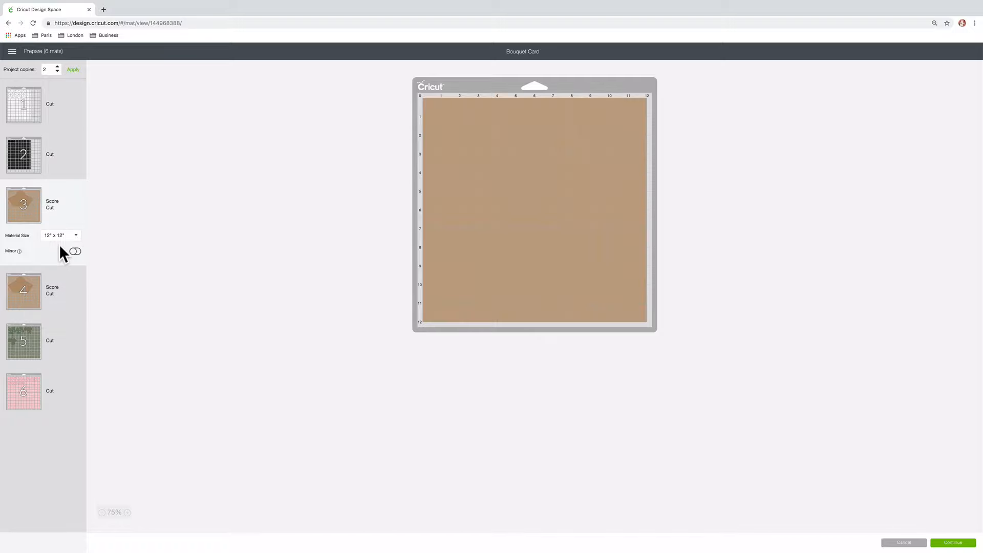
pyautogui.click(75, 237)
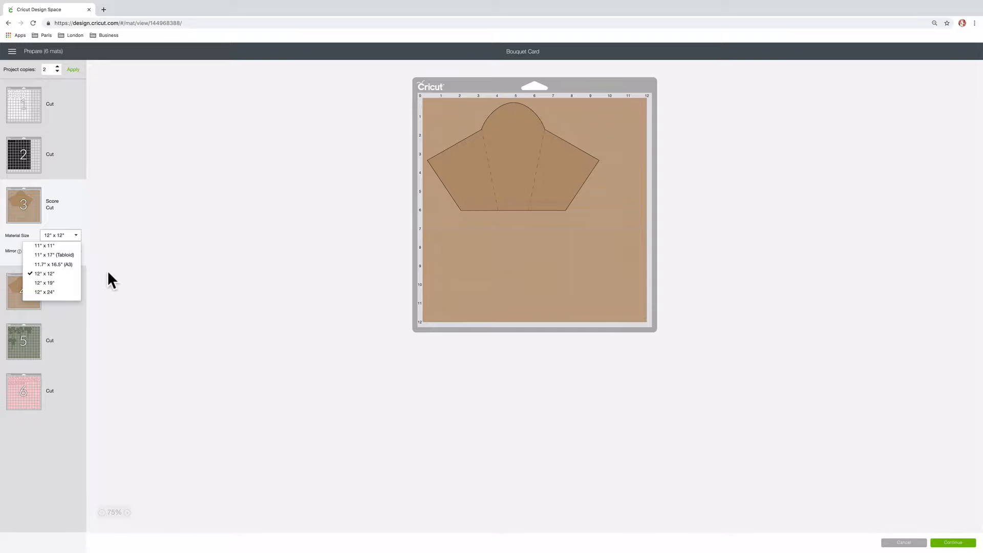
pyautogui.click(61, 302)
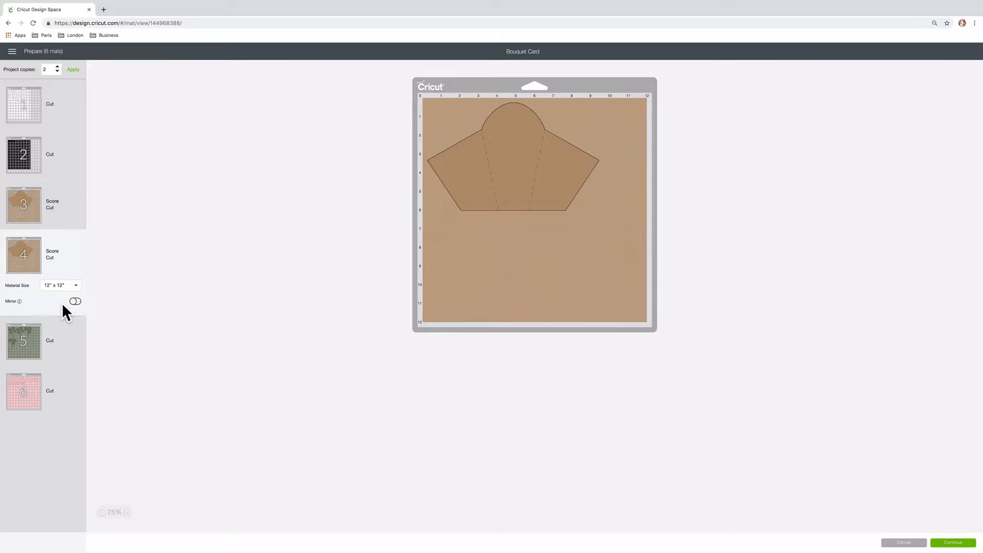
# Set the green leaves mat to 8.5" x 11" (Letter) and move its two lower stems about 0.3 inches up
pyautogui.click(68, 340)
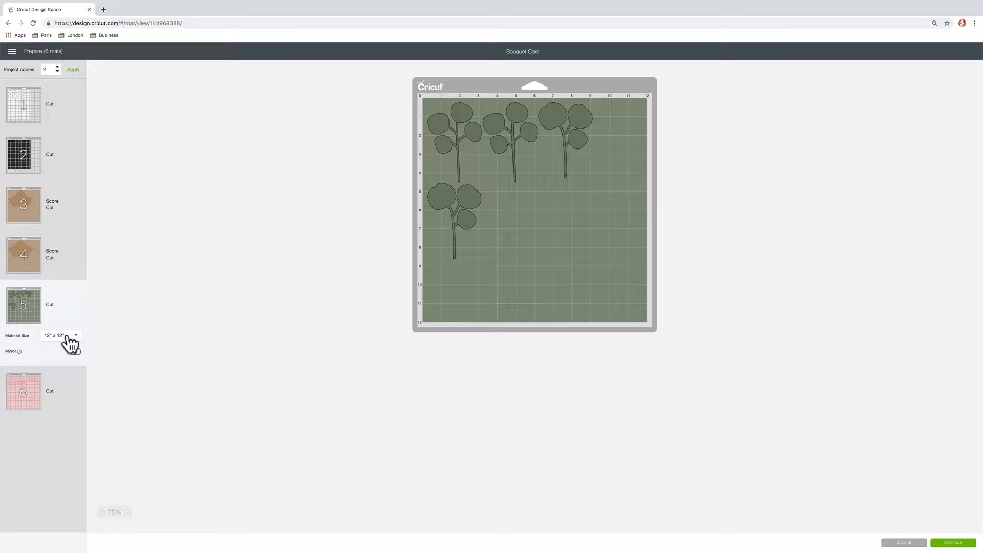
pyautogui.click(68, 339)
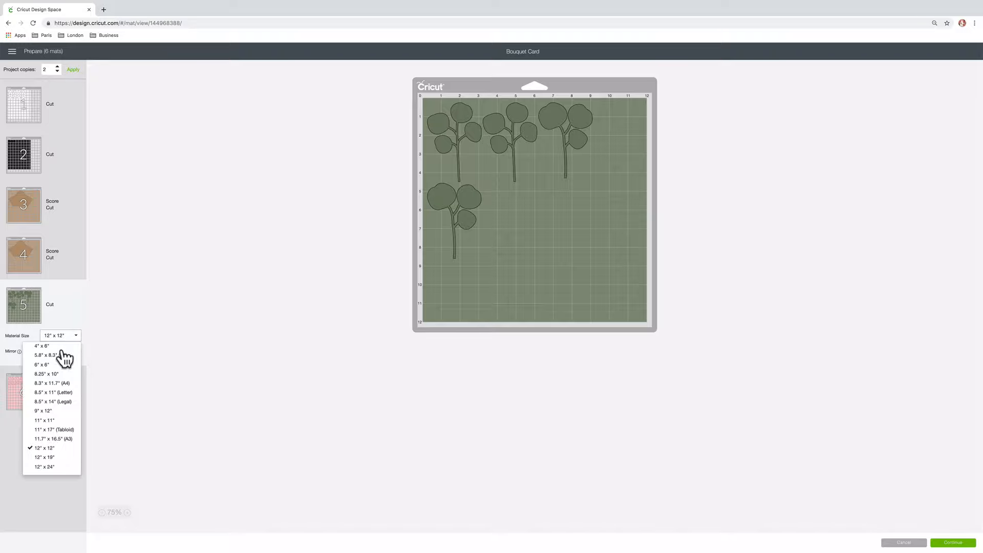
pyautogui.click(54, 393)
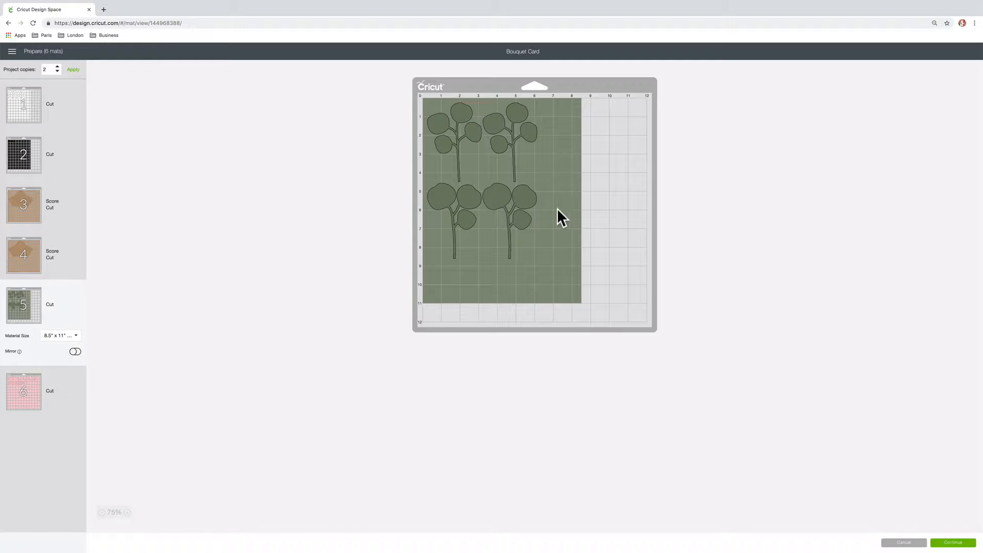
pyautogui.moveTo(529, 200); pyautogui.dragTo(533, 194)
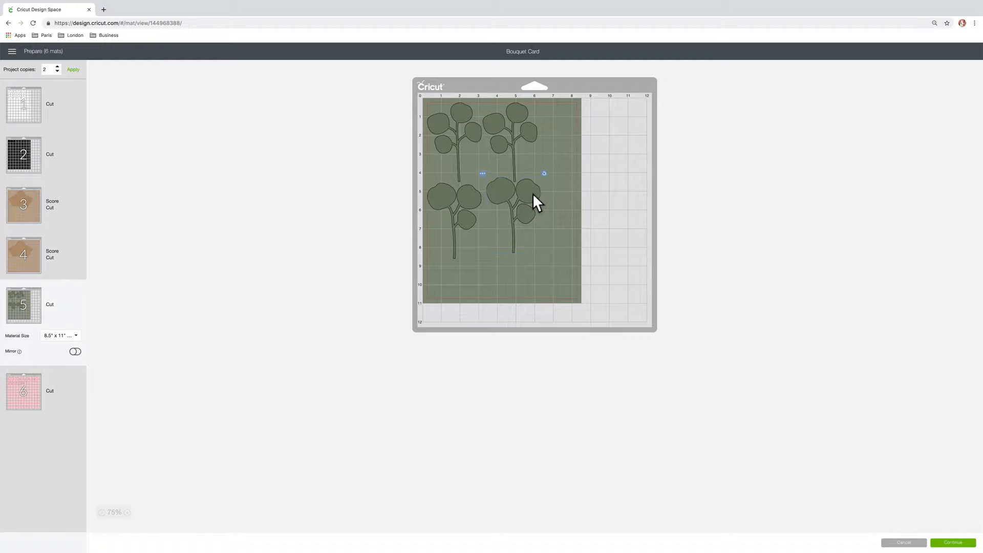
pyautogui.moveTo(468, 199); pyautogui.dragTo(467, 195)
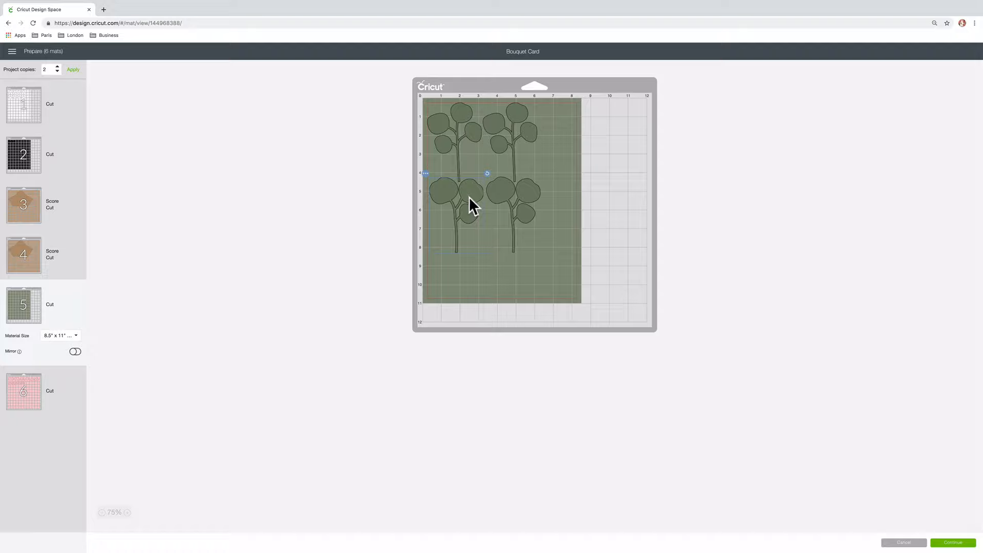
# Set the pink flowers mat to 8.5" x 11" (Letter) and continue to the machine setup
pyautogui.click(44, 388)
pyautogui.click(69, 386)
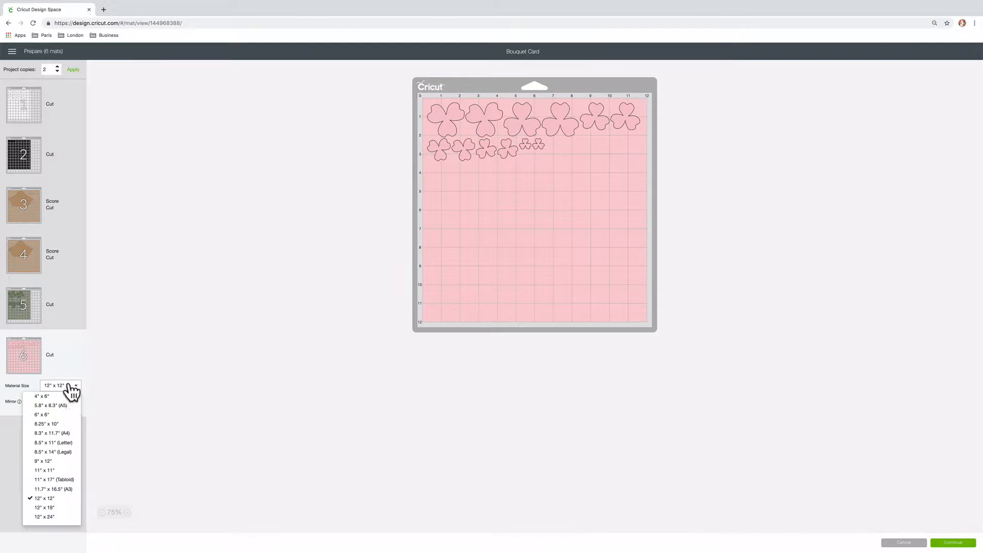
pyautogui.click(53, 442)
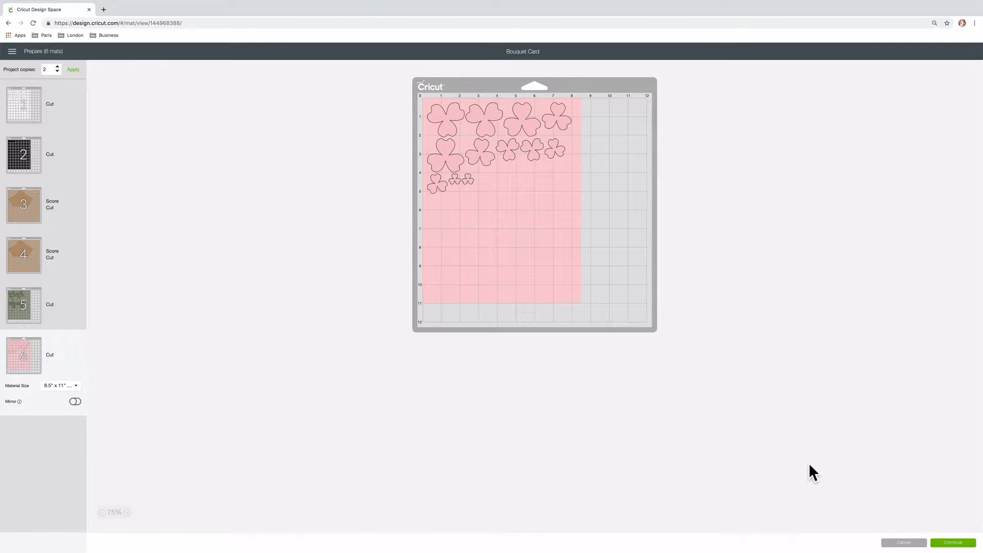
pyautogui.click(953, 543)
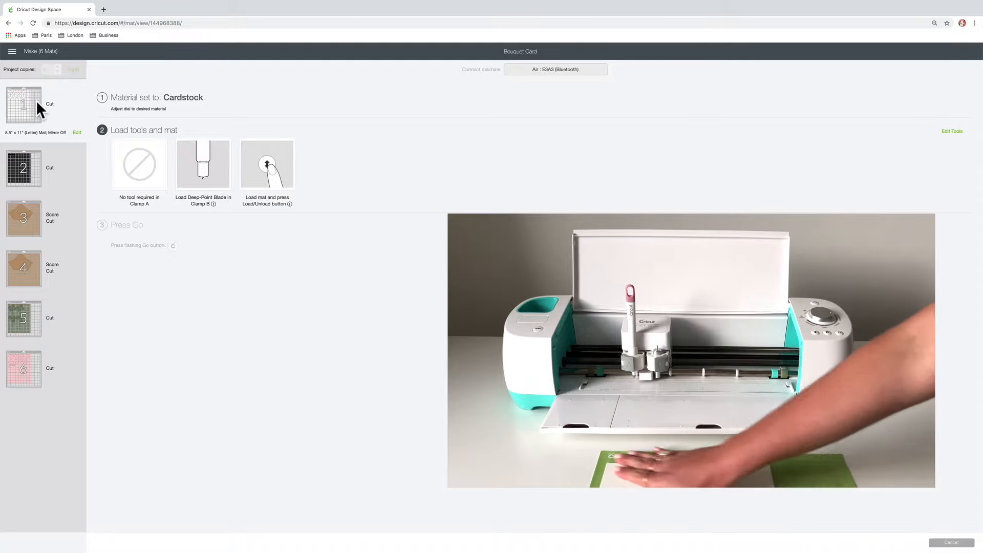
# Choose Cardstock (for intricate cuts) from the full materials list for cutting the black mat
pyautogui.moveTo(36, 100)
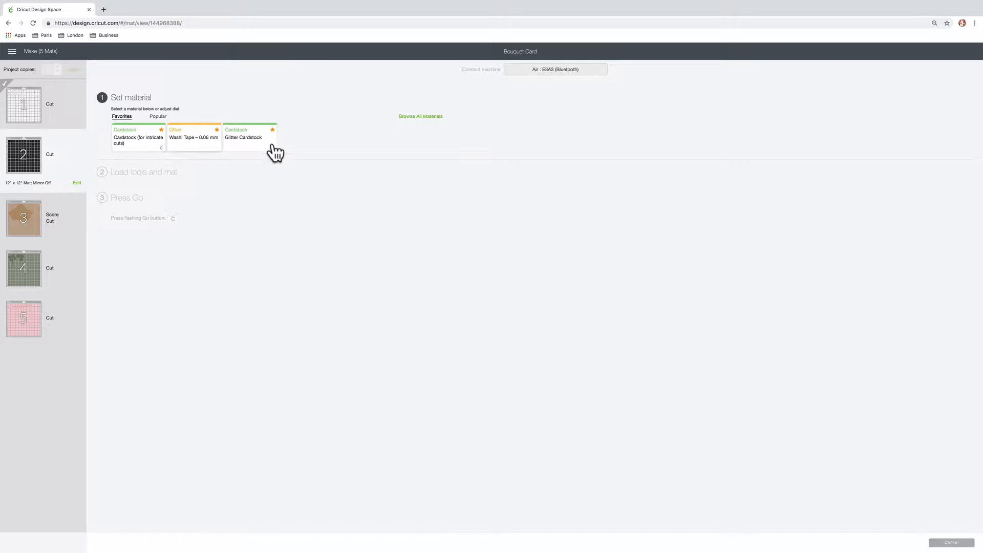
pyautogui.click(430, 118)
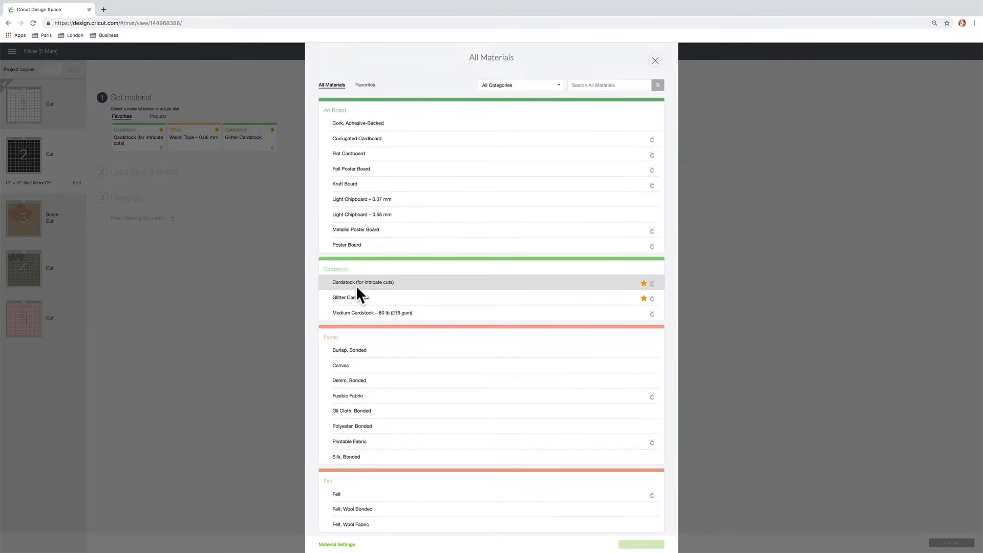
pyautogui.click(388, 282)
pyautogui.click(650, 543)
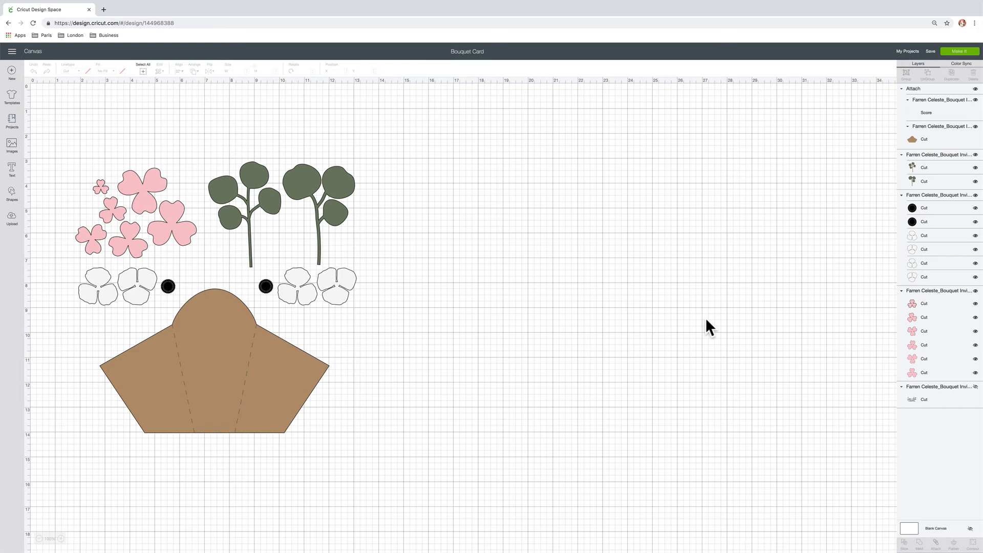
pyautogui.scroll(-1, 706, 319)
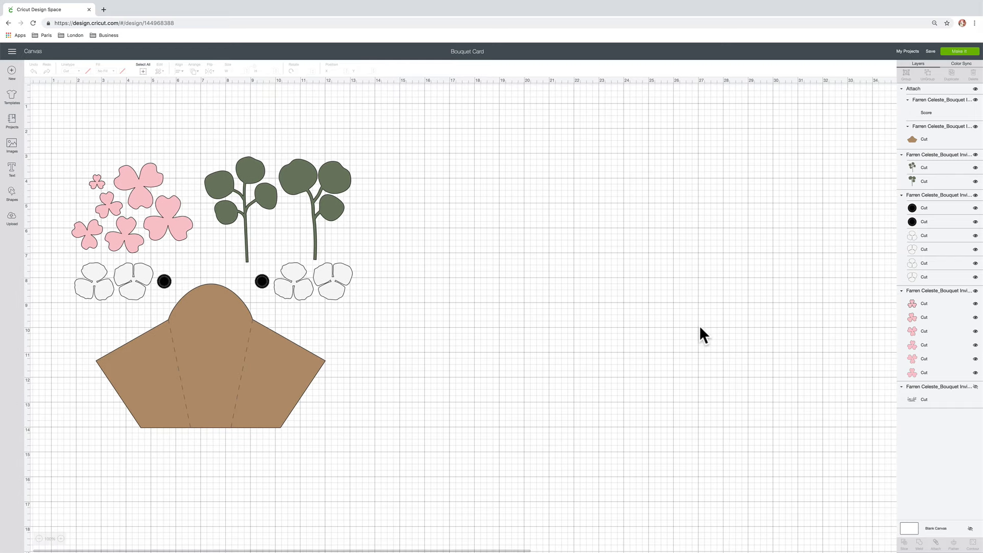
pyautogui.scroll(1, 434, 247)
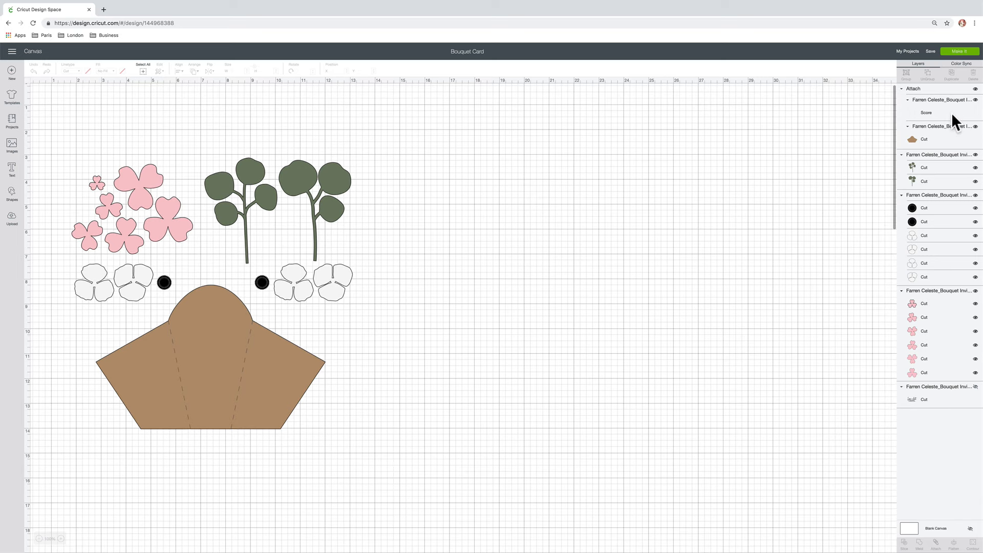
pyautogui.click(931, 52)
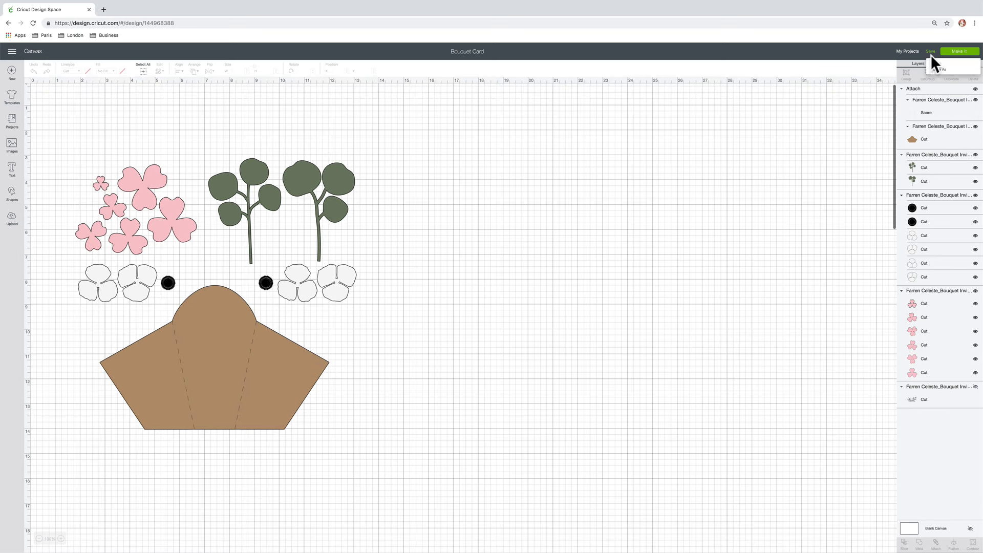
pyautogui.click(794, 134)
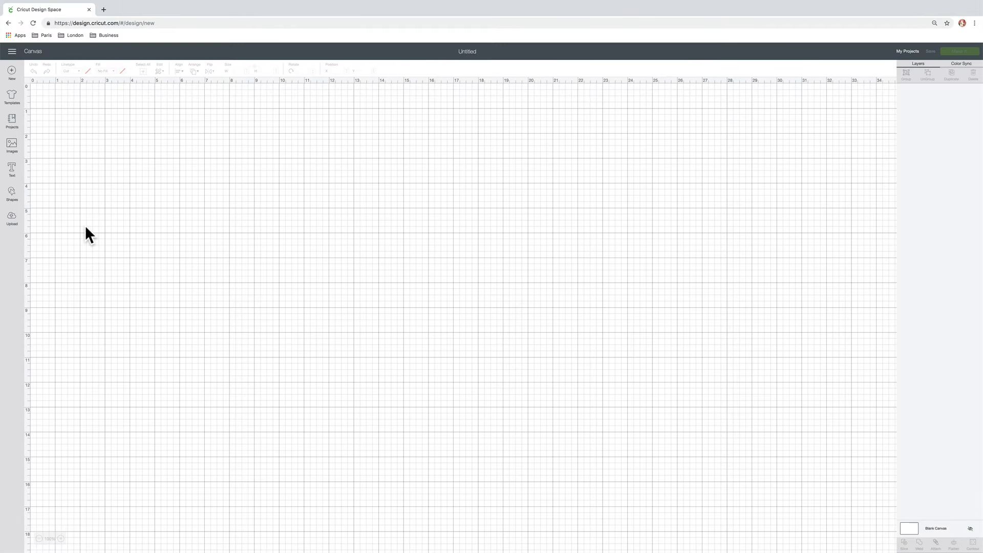
# Upload the Bouquet Card Stickers SVG from the Bouquet folder and insert it onto the blank canvas
pyautogui.click(11, 218)
pyautogui.click(262, 245)
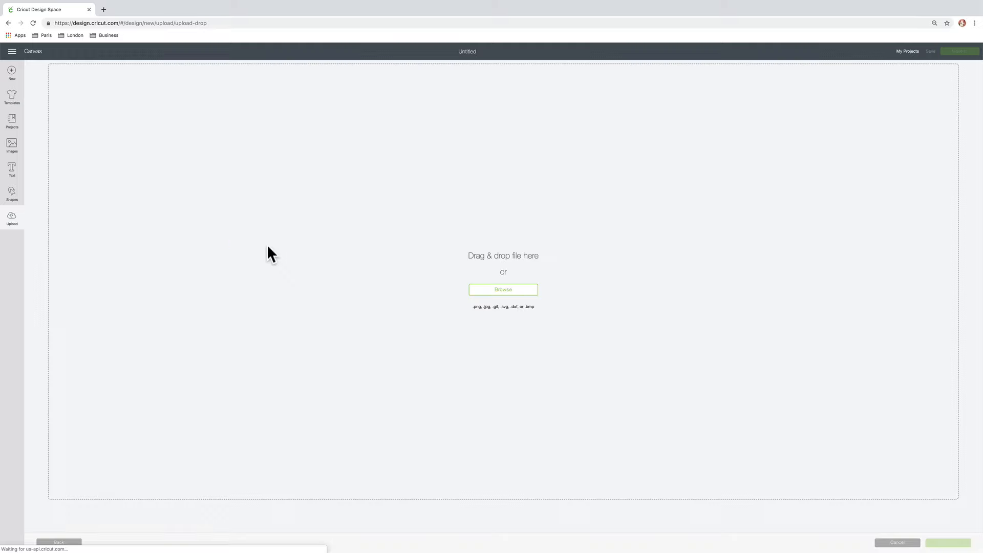
pyautogui.click(504, 290)
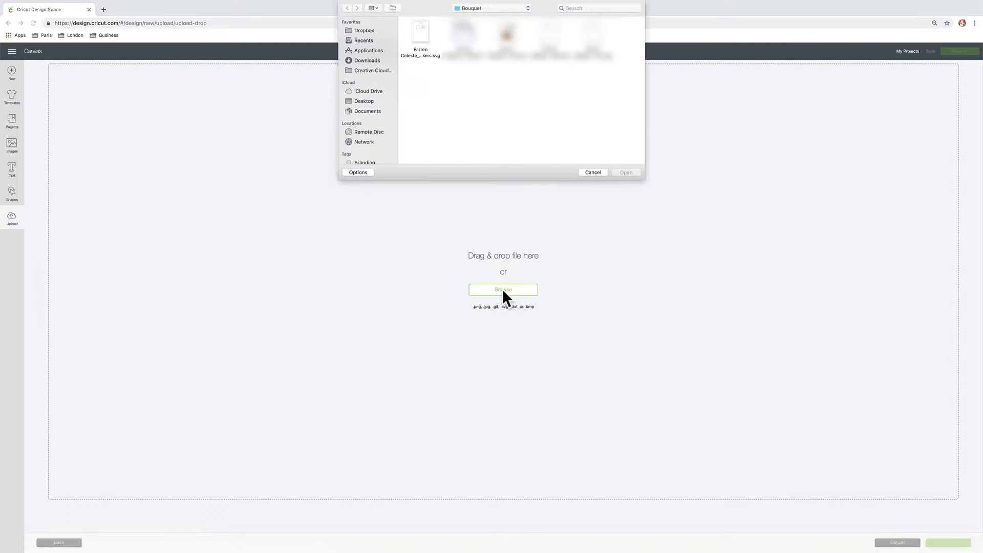
pyautogui.click(428, 39)
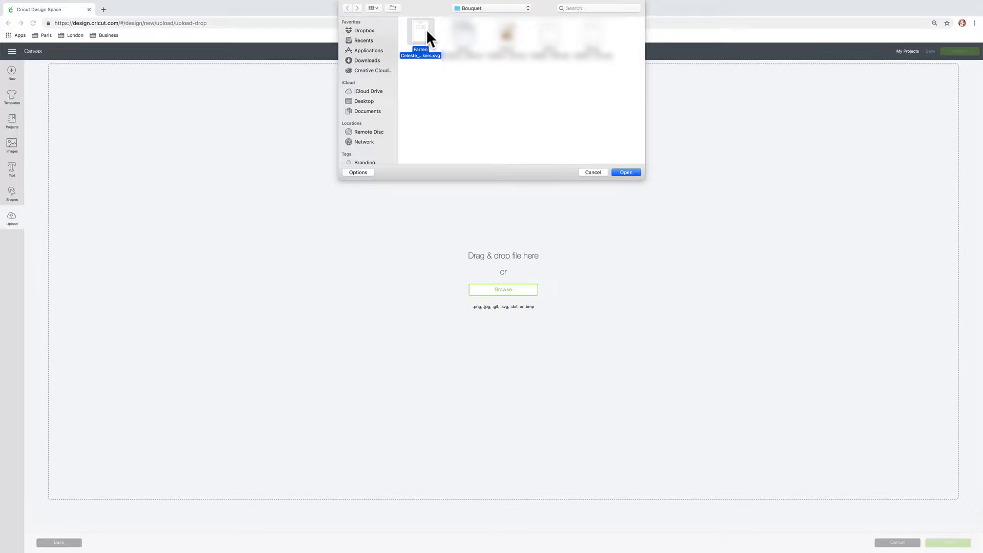
pyautogui.click(637, 172)
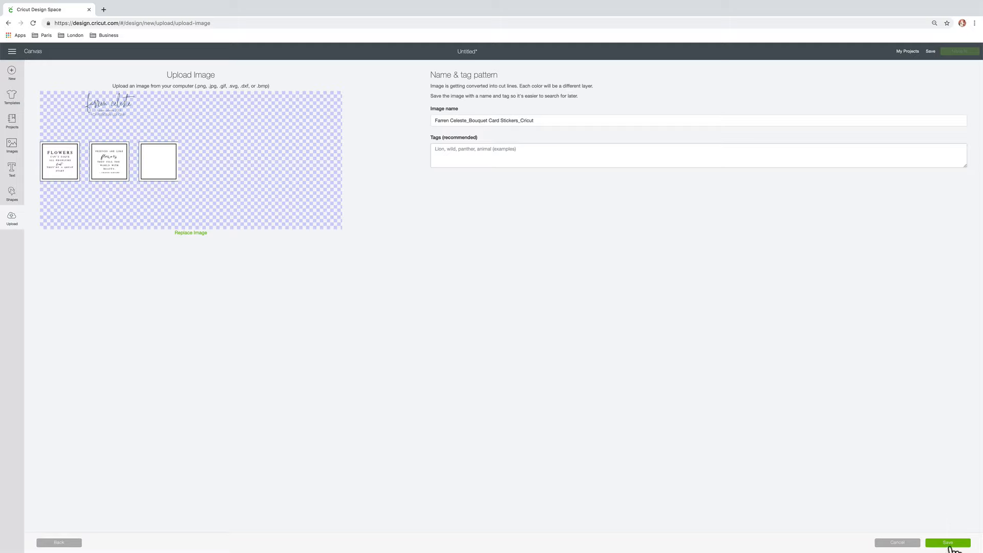
pyautogui.click(948, 543)
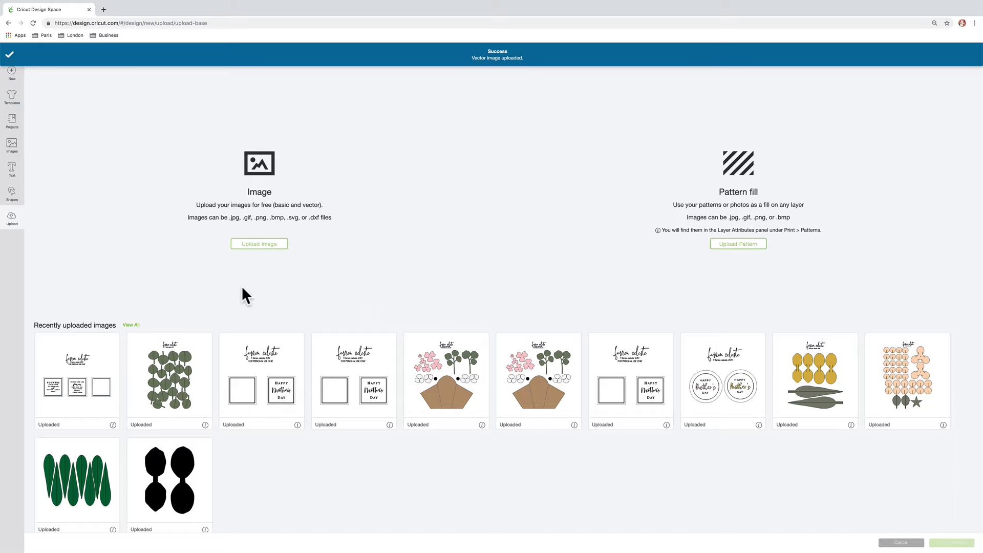
pyautogui.click(103, 348)
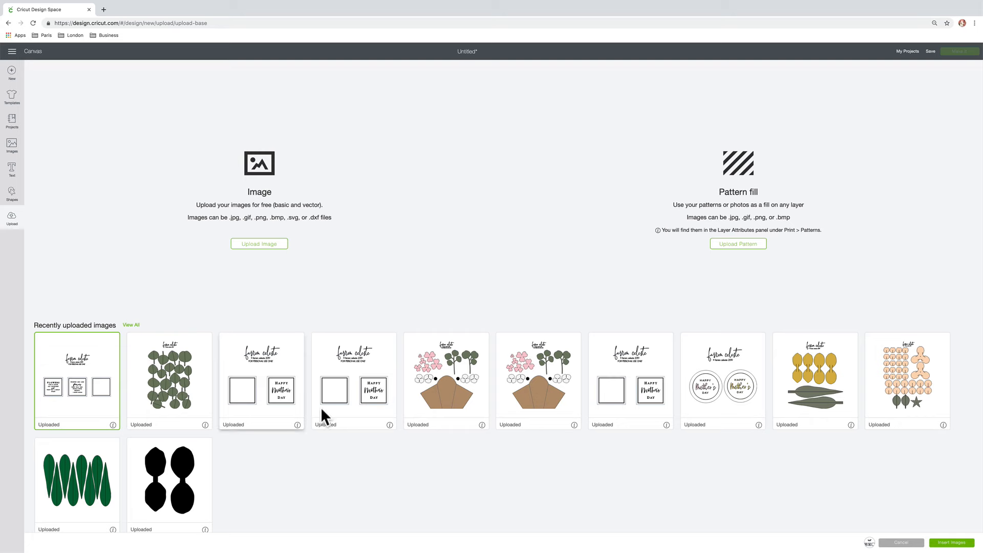
pyautogui.click(942, 543)
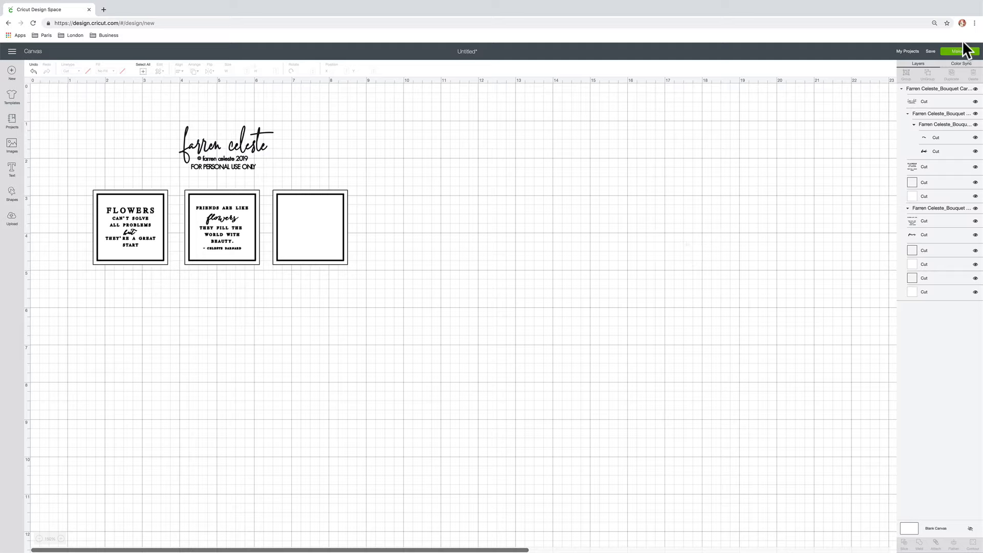
# Save the new sticker project under the name "Bouquet Stickers"
pyautogui.click(930, 51)
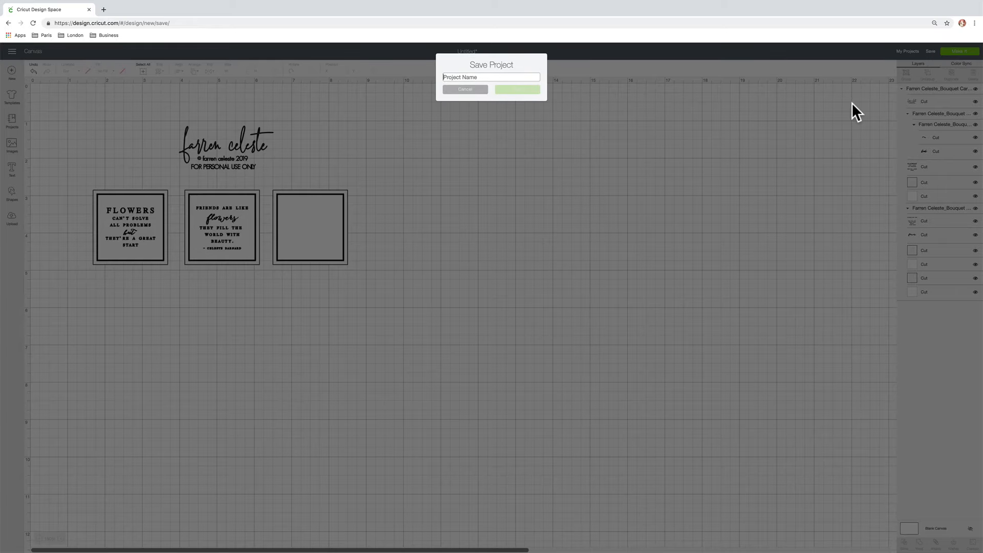
pyautogui.write('Bouquet Sti')
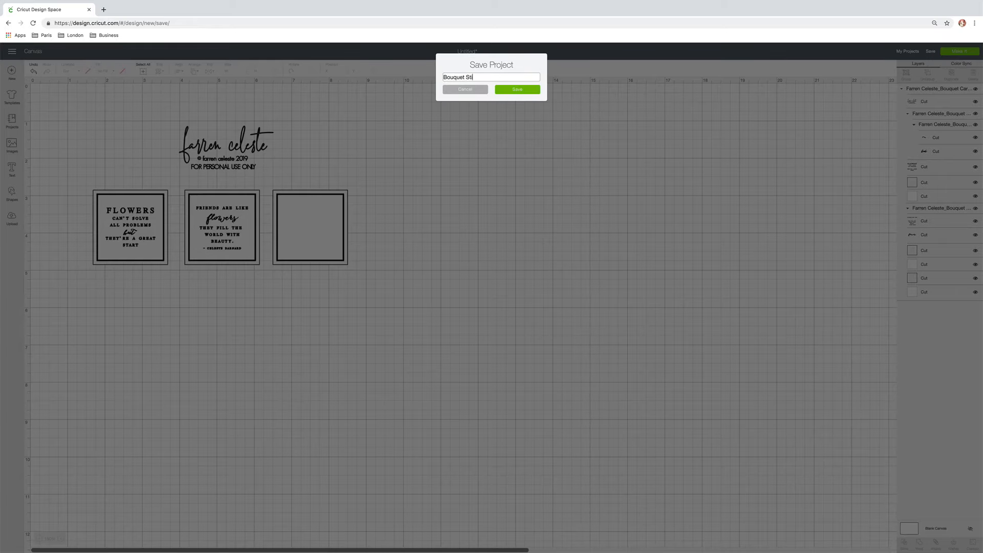
pyautogui.write('ckers')
pyautogui.click(537, 90)
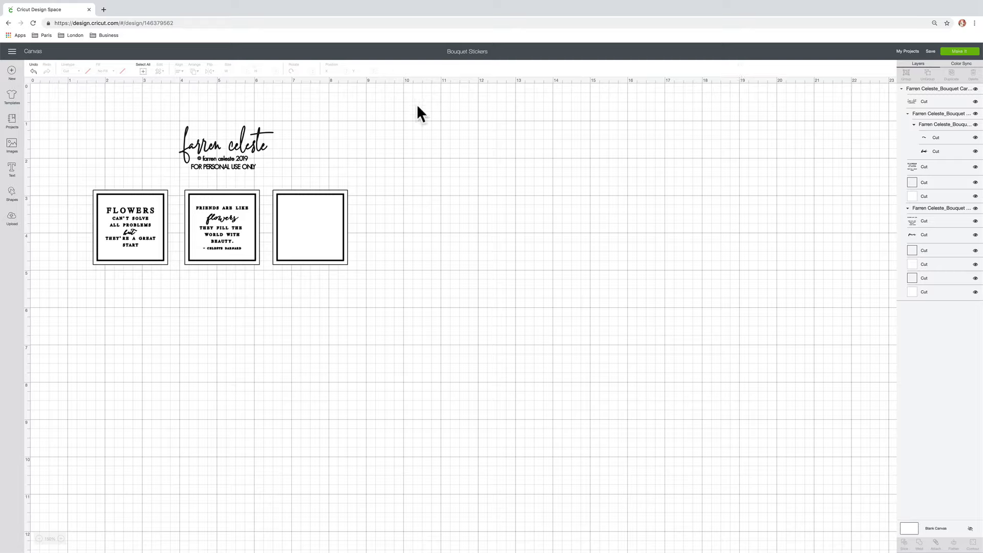
# Ungroup the sticker design and hide the logo and copyright text layer above the squares
pyautogui.click(235, 131)
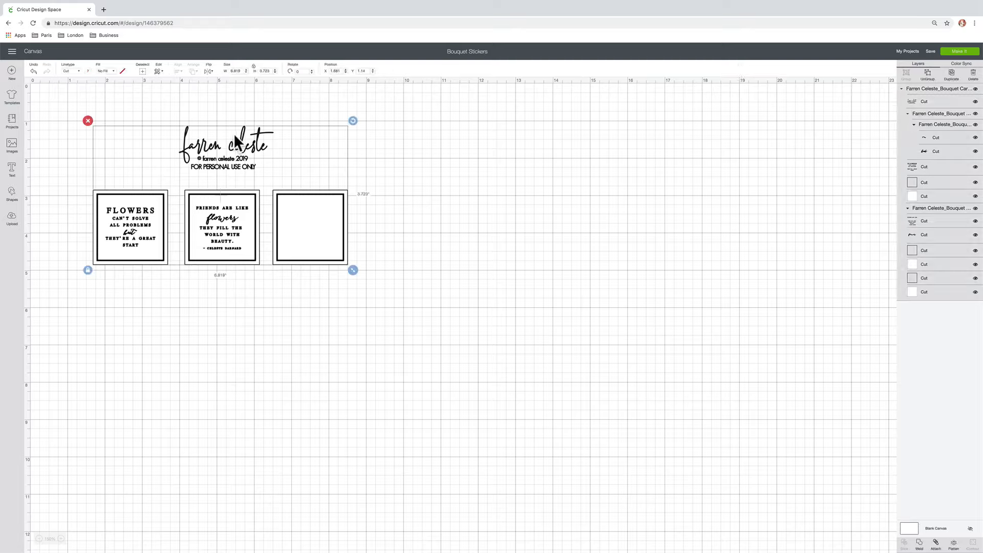
pyautogui.click(928, 76)
pyautogui.click(263, 144)
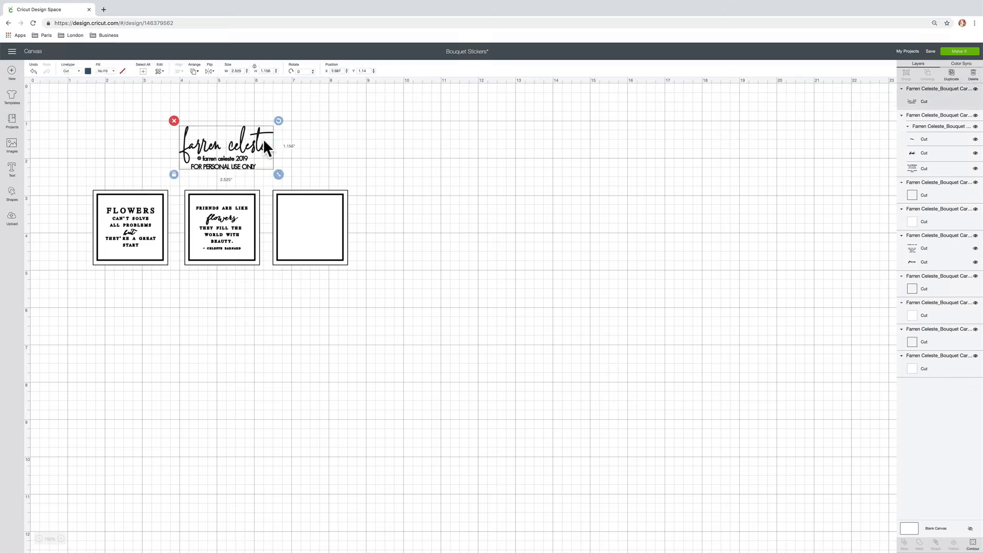
pyautogui.click(975, 89)
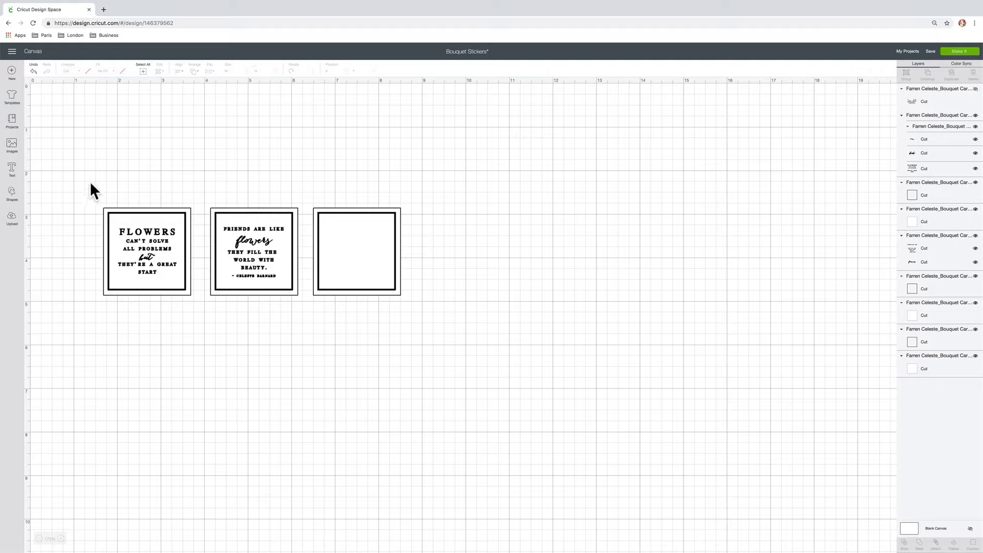
# Flatten all layers of the "Flowers can't solve all problems" sticker into one print-then-cut image
pyautogui.moveTo(85, 179); pyautogui.dragTo(197, 322)
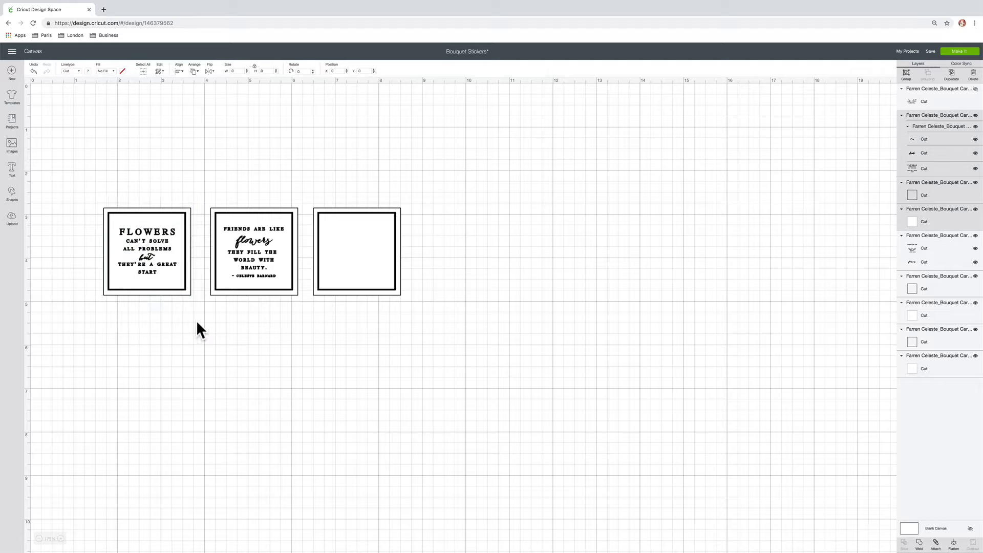
pyautogui.click(954, 542)
pyautogui.click(356, 319)
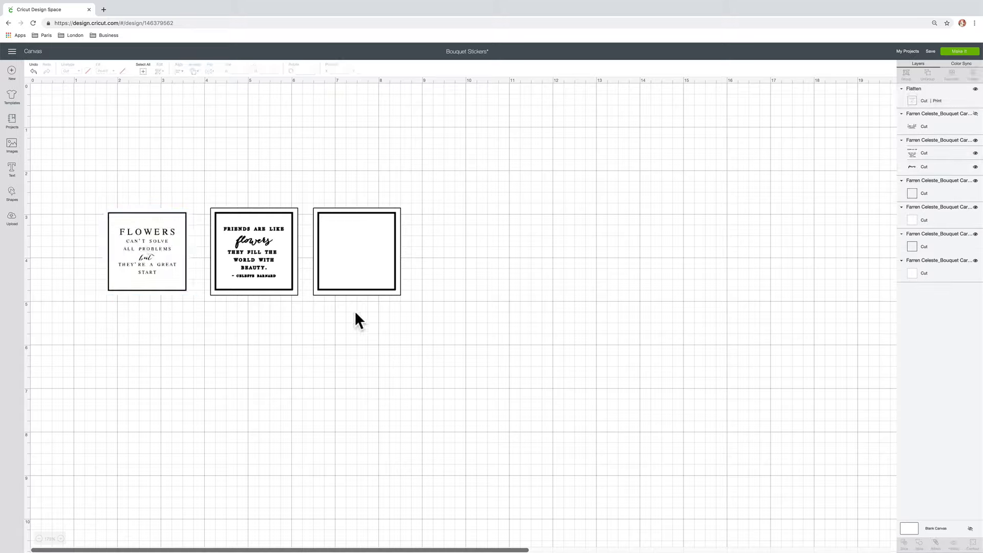
pyautogui.moveTo(207, 173); pyautogui.dragTo(421, 343)
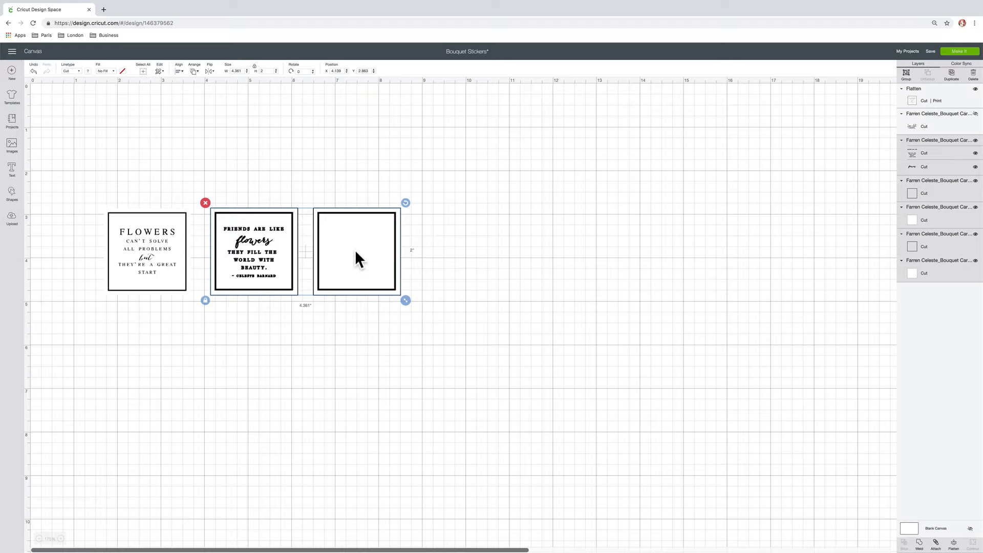
pyautogui.click(441, 262)
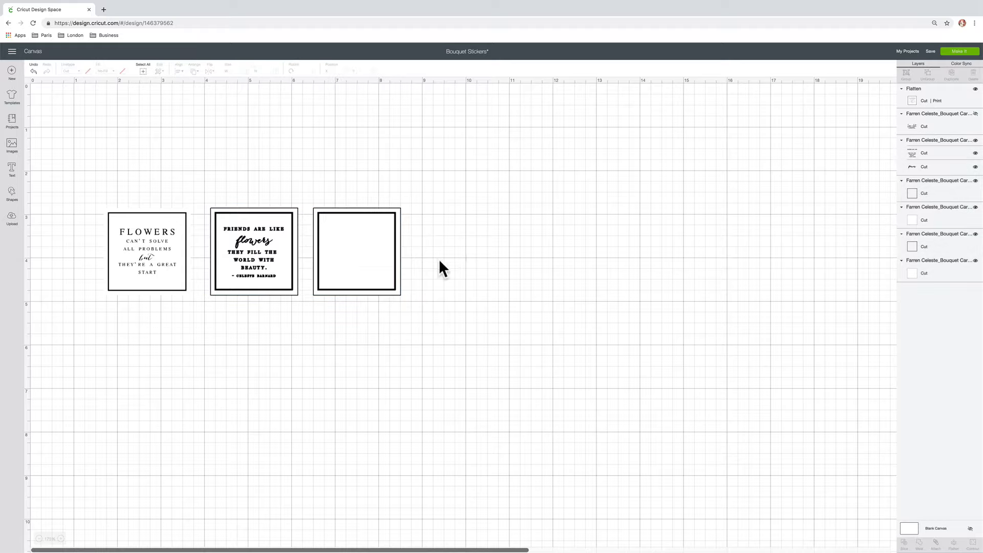
# Set the fill of the "Friends are like flowers" text and its thick inner square border to Print
pyautogui.click(269, 251)
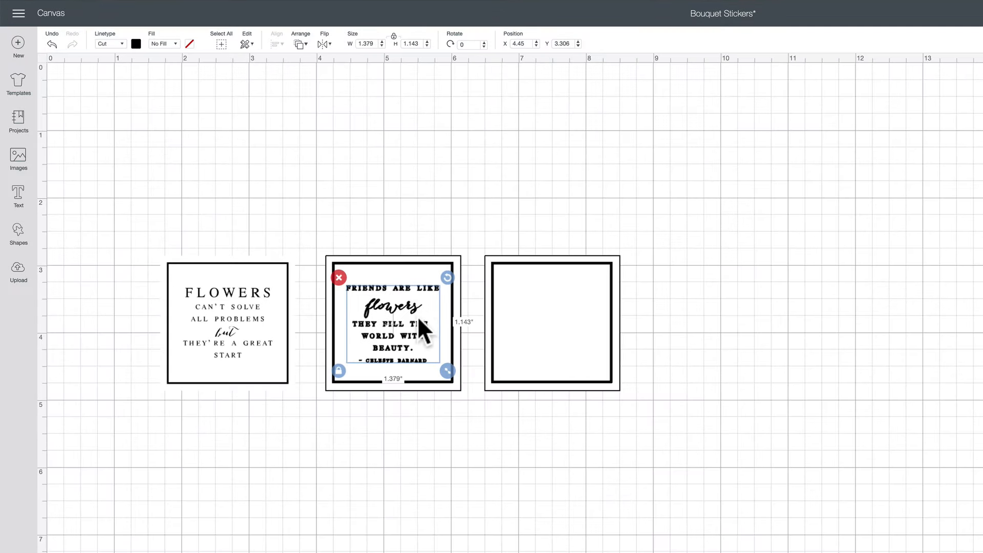
pyautogui.click(177, 45)
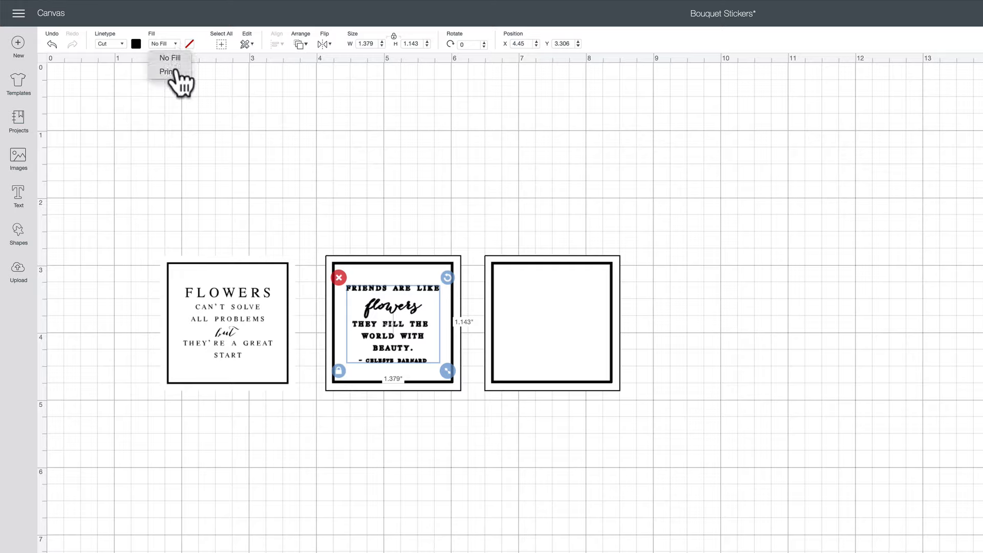
pyautogui.click(169, 72)
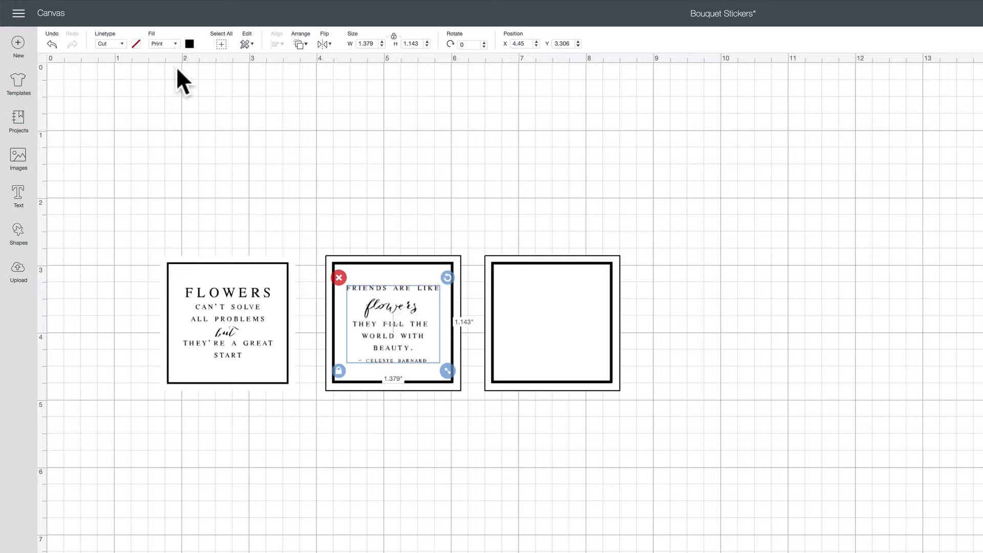
pyautogui.click(421, 261)
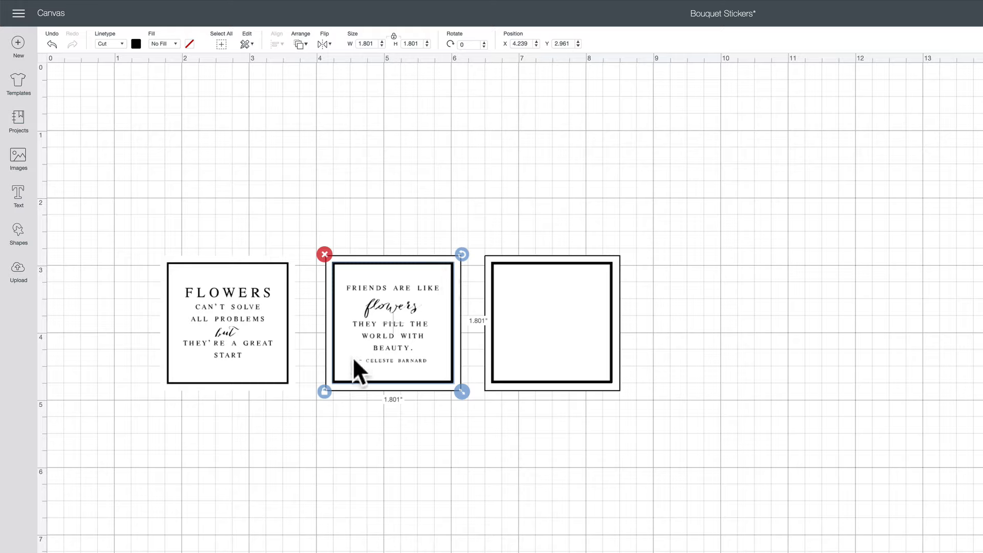
pyautogui.click(177, 44)
pyautogui.click(174, 72)
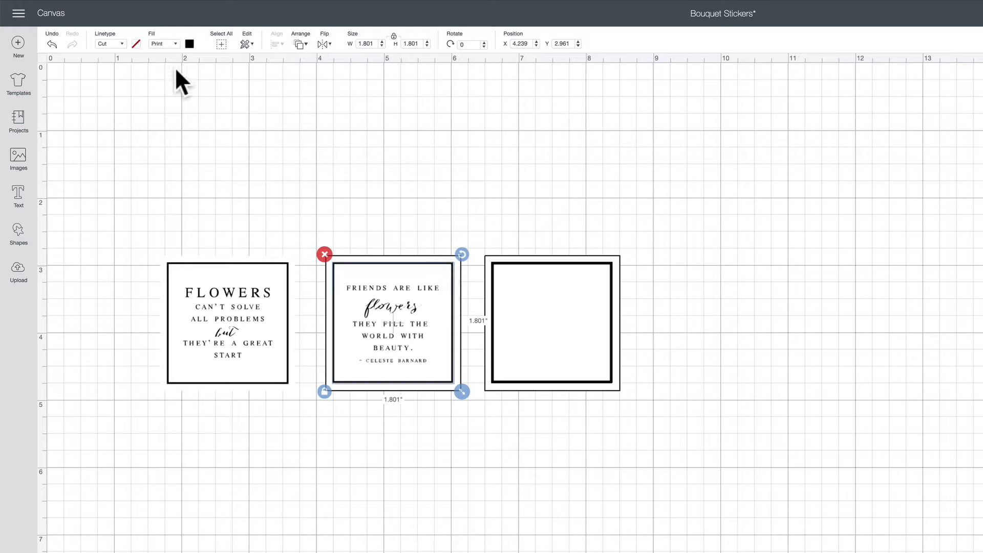
pyautogui.click(443, 225)
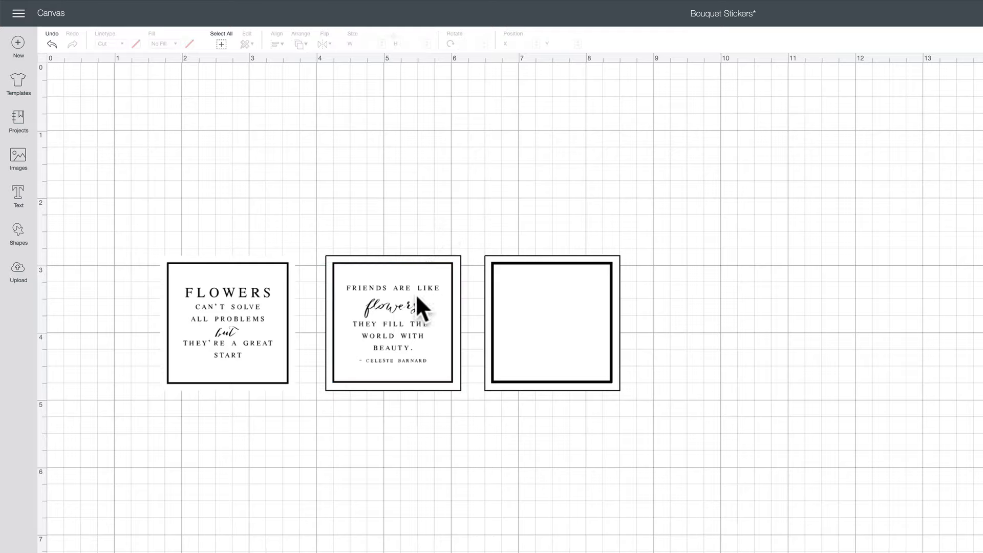
# Change the print colour of the "Friends are like flowers" text to light red
pyautogui.click(406, 305)
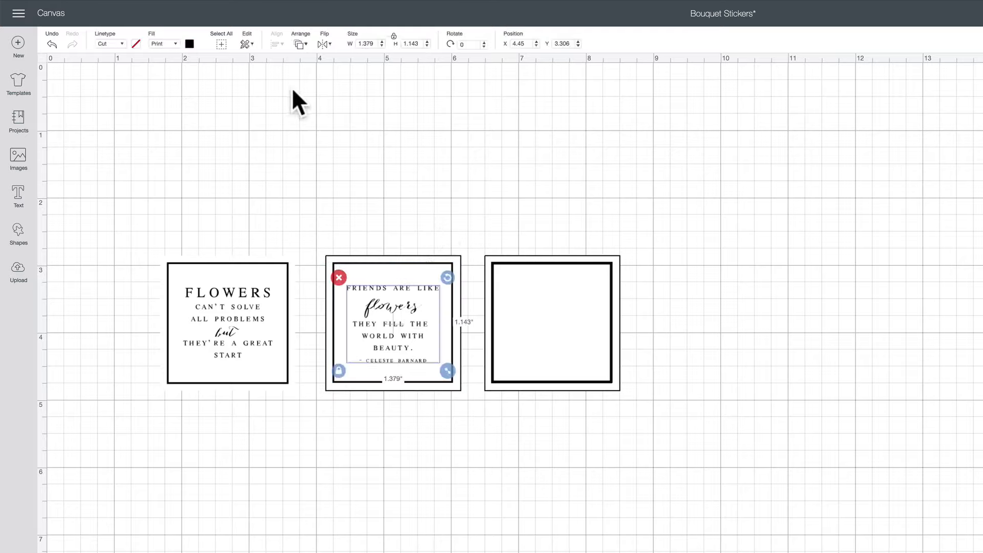
pyautogui.click(190, 44)
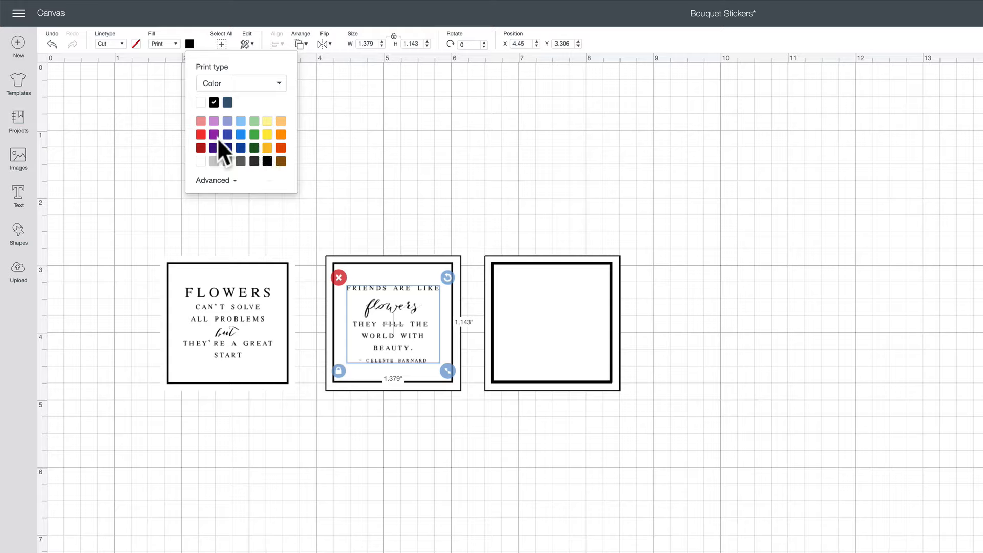
pyautogui.click(201, 121)
pyautogui.click(429, 232)
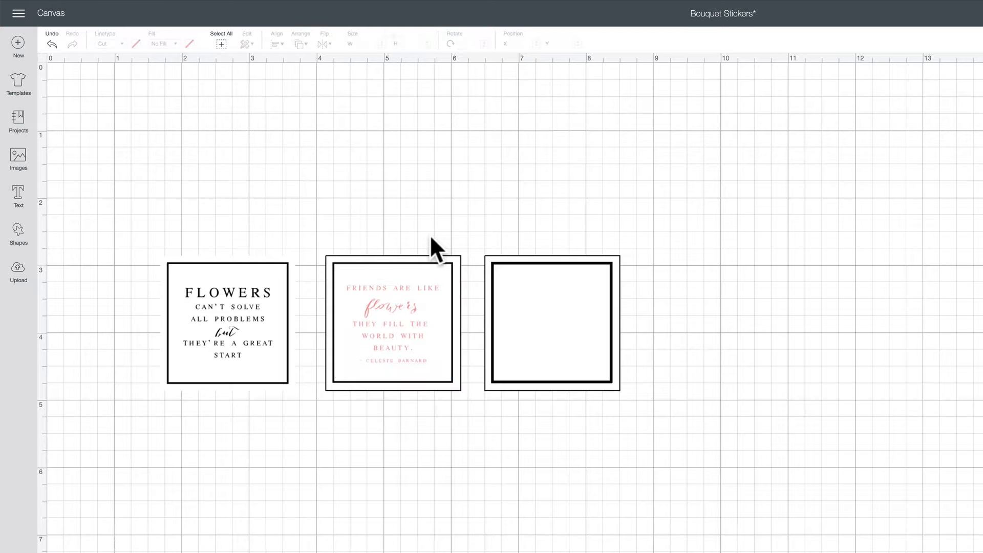